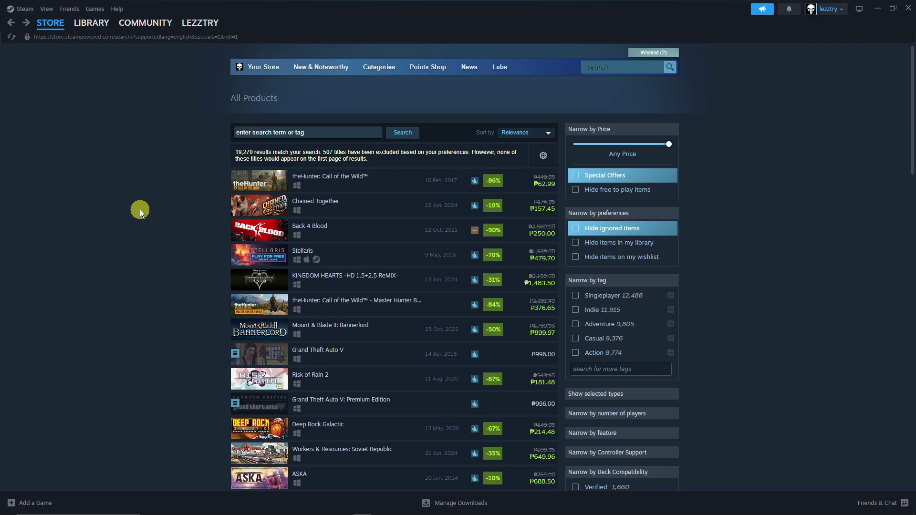
pyautogui.scroll(-6, 139, 210)
pyautogui.scroll(-1, 140, 210)
pyautogui.scroll(-2, 139, 210)
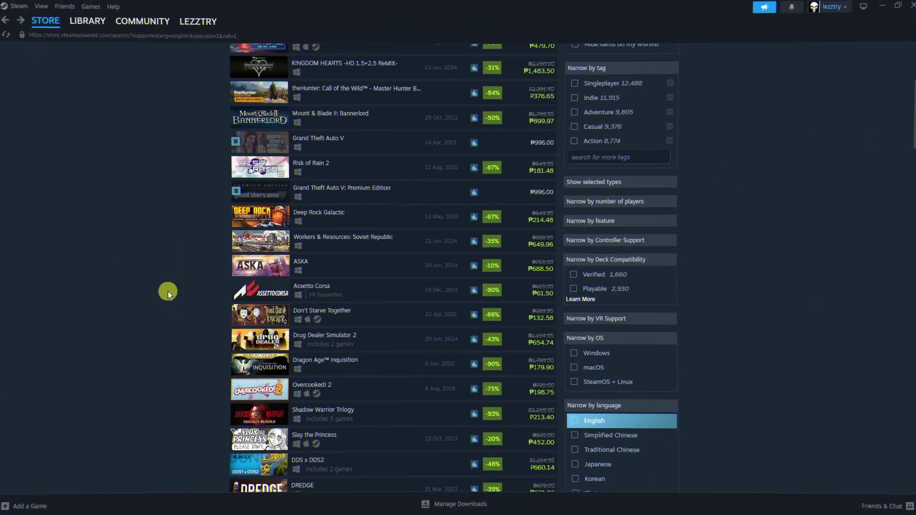
pyautogui.scroll(5, 168, 291)
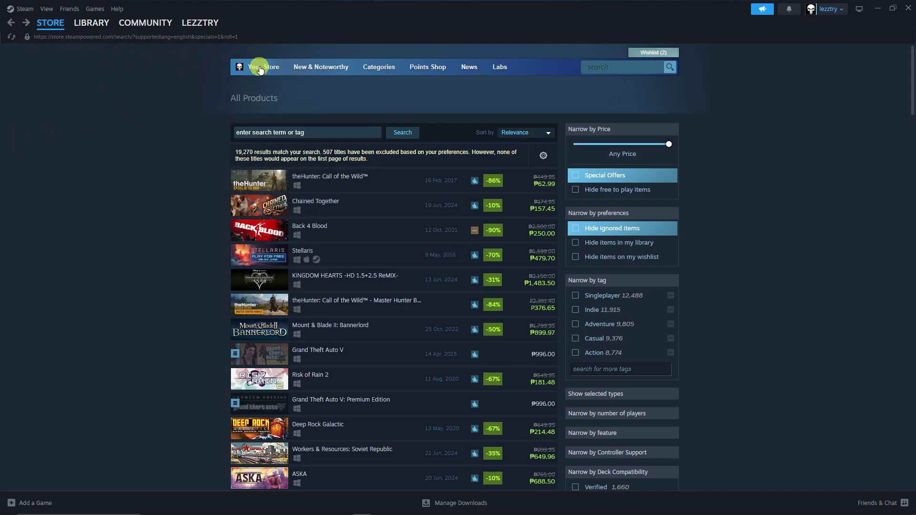
# Open the Interactive Recommender page and look over the list of recently played games and their playtime
pyautogui.moveTo(248, 70)
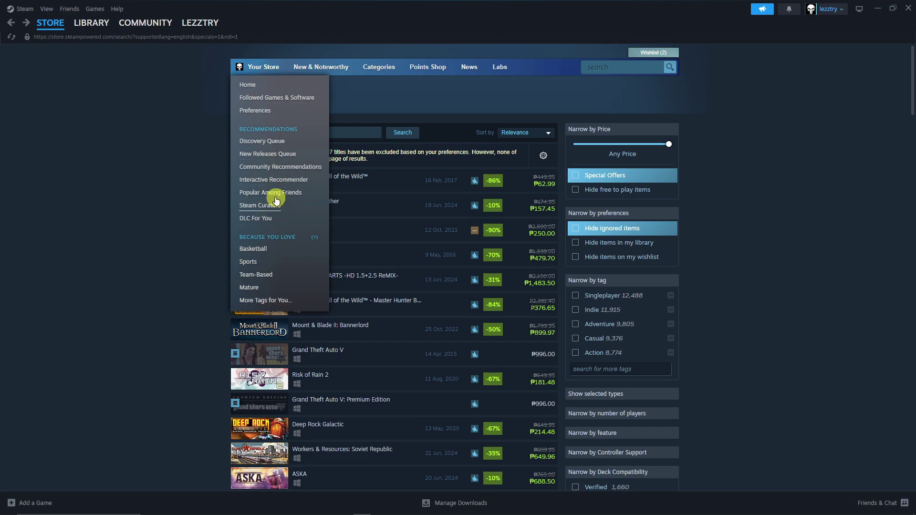
pyautogui.click(280, 181)
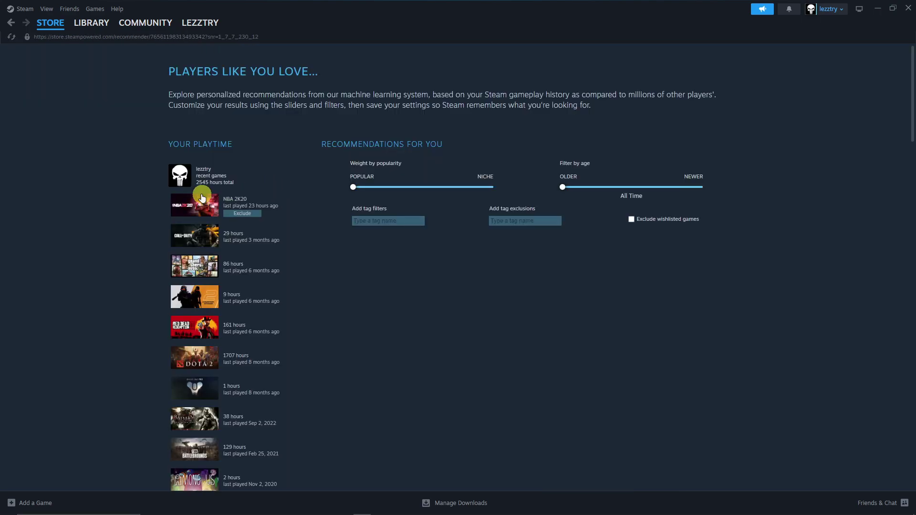
pyautogui.scroll(-2, 201, 198)
pyautogui.scroll(2, 202, 198)
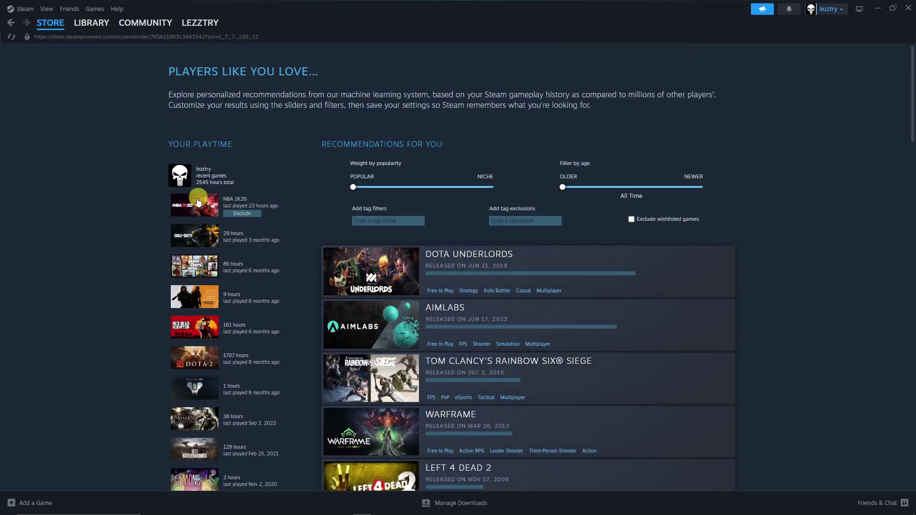
pyautogui.scroll(-1, 163, 158)
pyautogui.moveTo(206, 163)
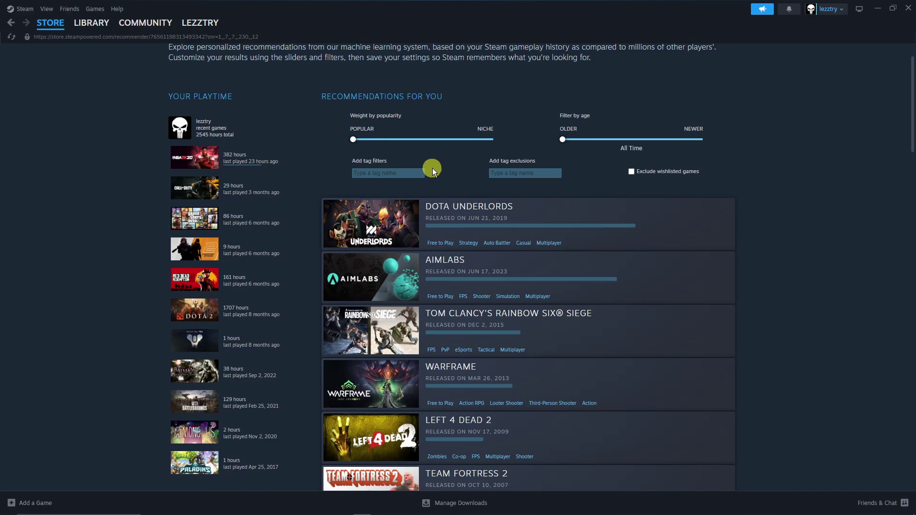
# Examine the personalized game recommendations along with the popularity and age filters above them
pyautogui.moveTo(586, 297)
pyautogui.scroll(-4, 592, 300)
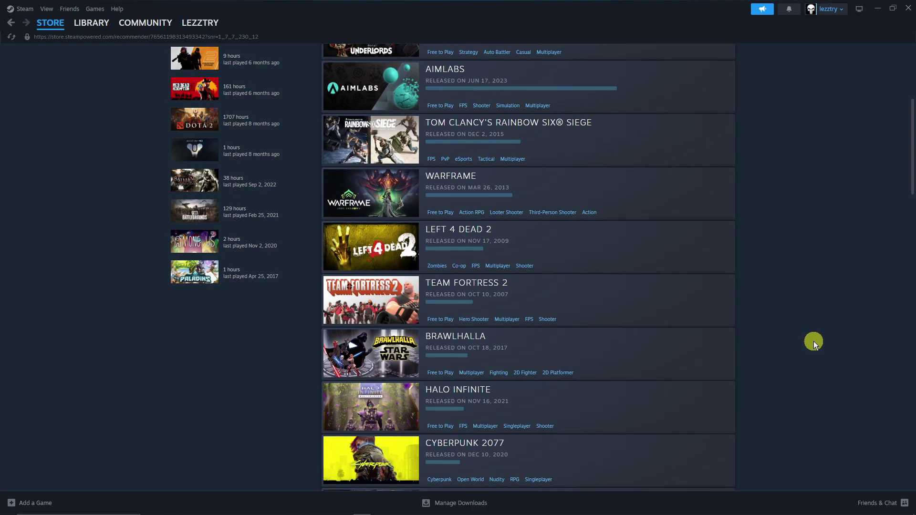
pyautogui.scroll(4, 814, 342)
pyautogui.moveTo(483, 222)
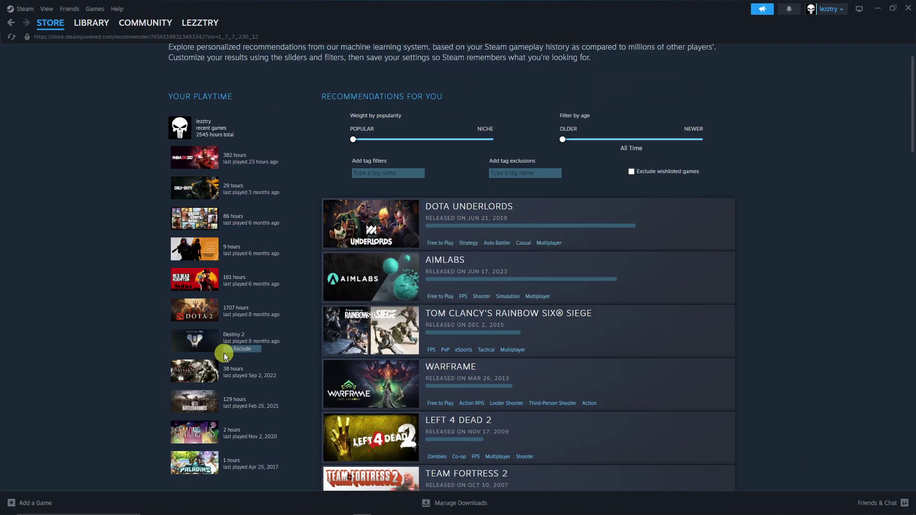
pyautogui.moveTo(357, 139)
pyautogui.mouseDown()
pyautogui.moveTo(413, 147)
pyautogui.moveTo(353, 140)
pyautogui.mouseUp()
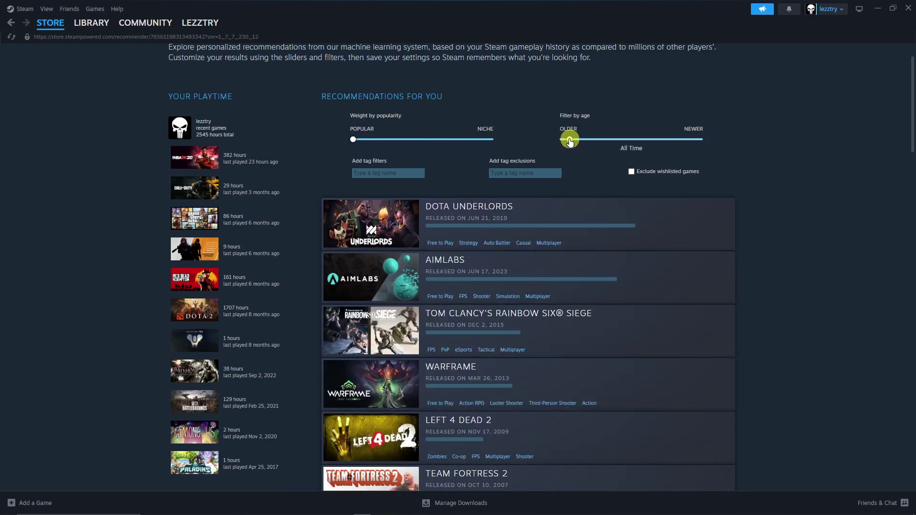
pyautogui.moveTo(569, 141); pyautogui.dragTo(541, 139)
pyautogui.scroll(1, 740, 235)
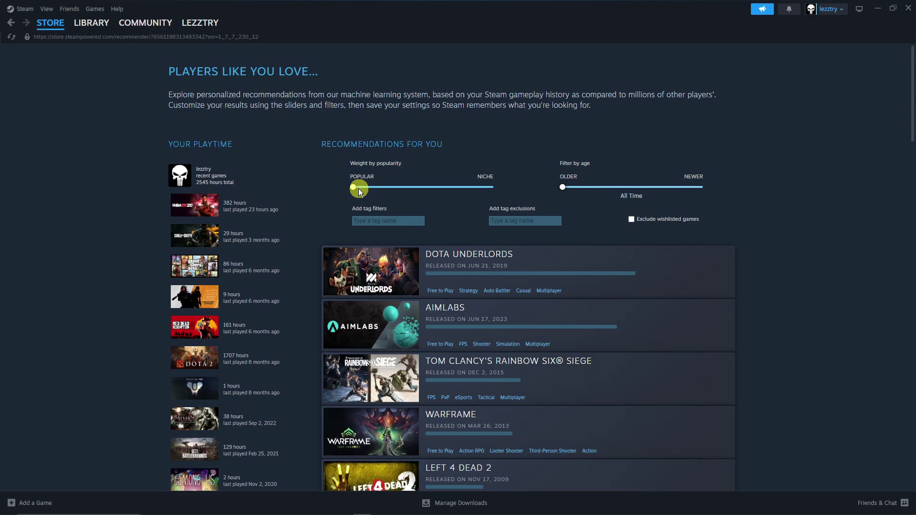
pyautogui.moveTo(405, 258)
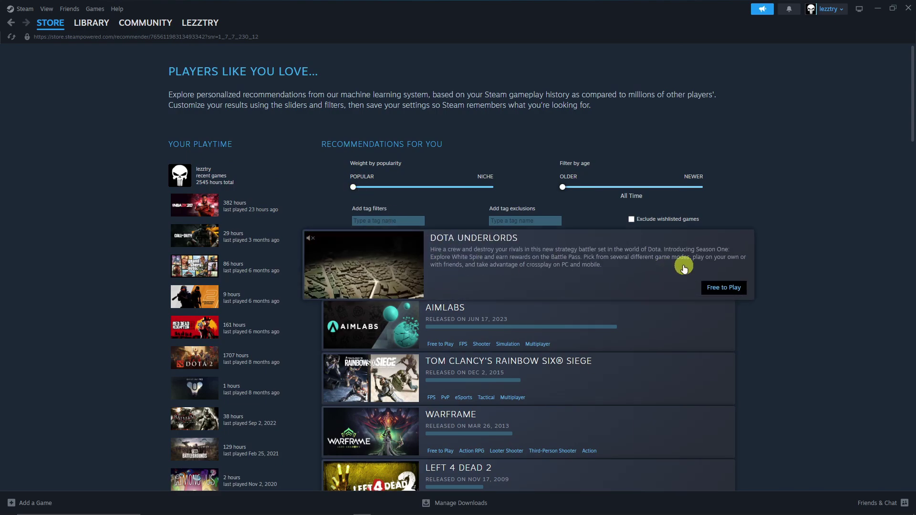
pyautogui.scroll(-4, 579, 382)
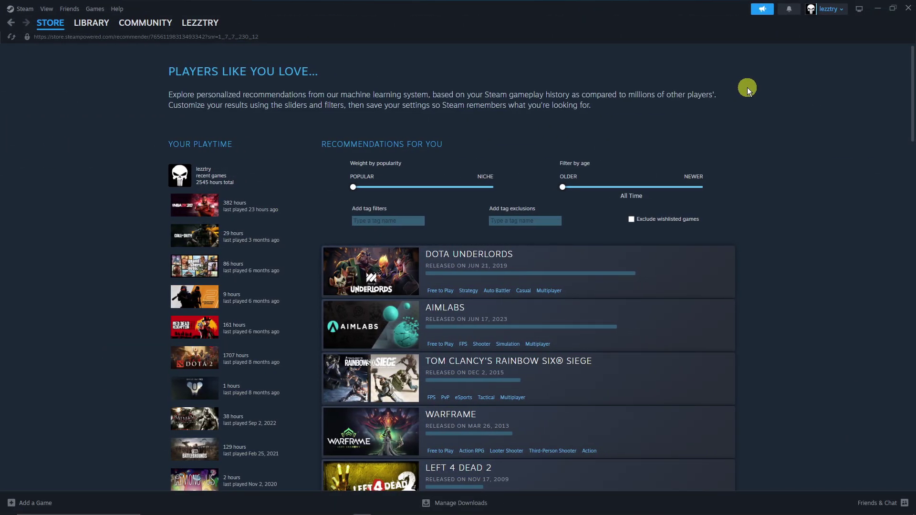
# Go to the store home page and run an empty search to list all products
pyautogui.click(53, 25)
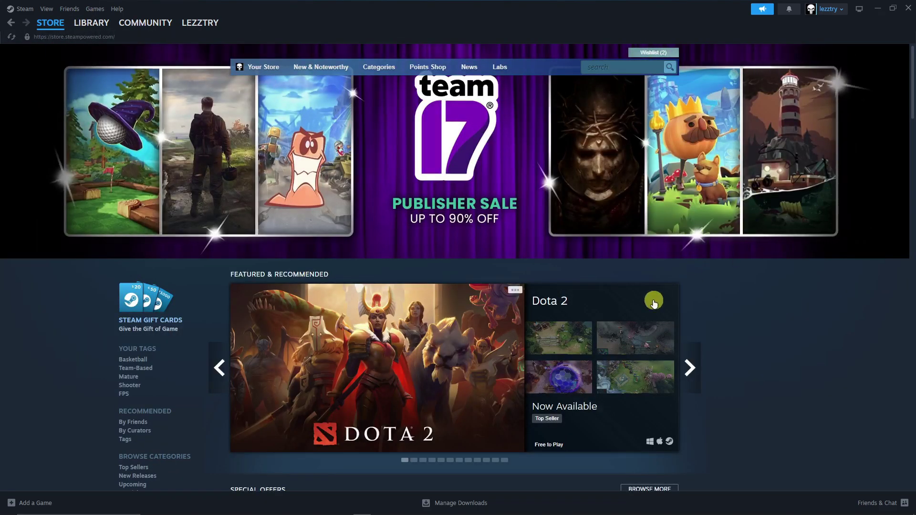
pyautogui.moveTo(654, 301)
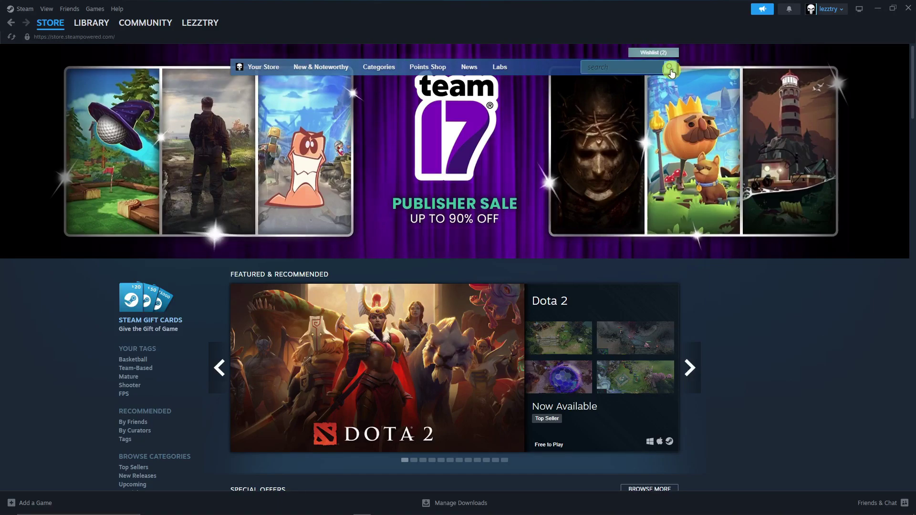
pyautogui.click(599, 67)
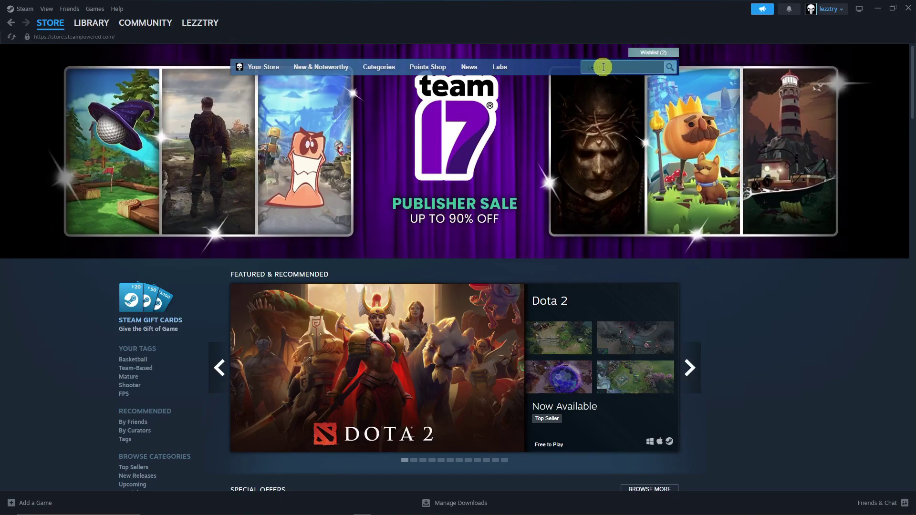
pyautogui.click(670, 68)
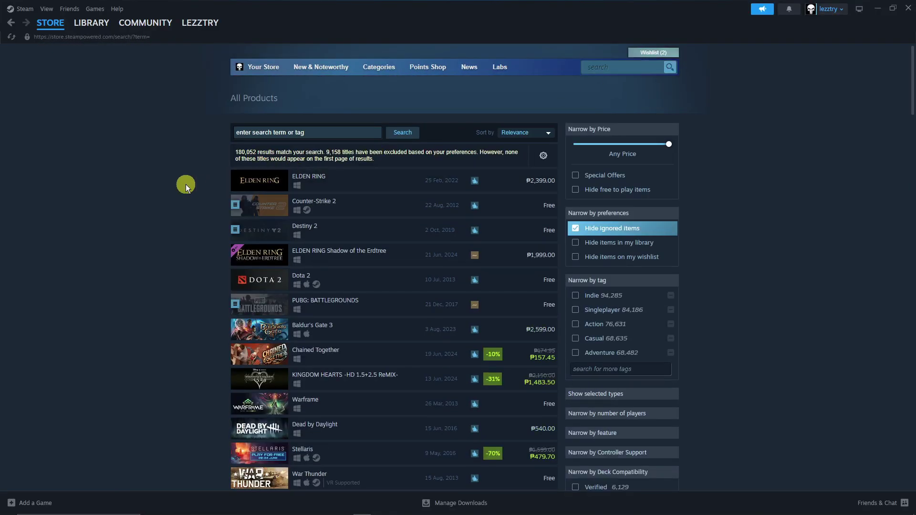
# Narrow the product list to Special Offers and look through the discounted games
pyautogui.click(576, 176)
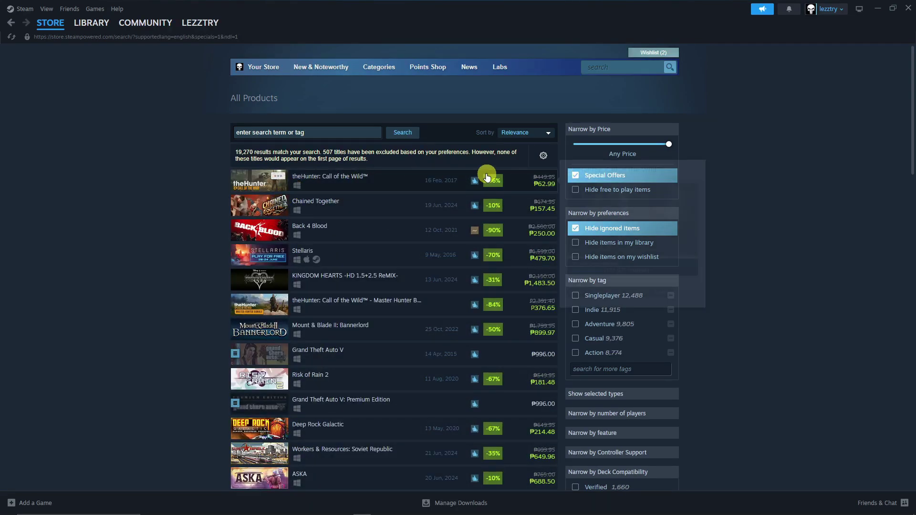
pyautogui.scroll(-2, 281, 239)
pyautogui.scroll(2, 188, 214)
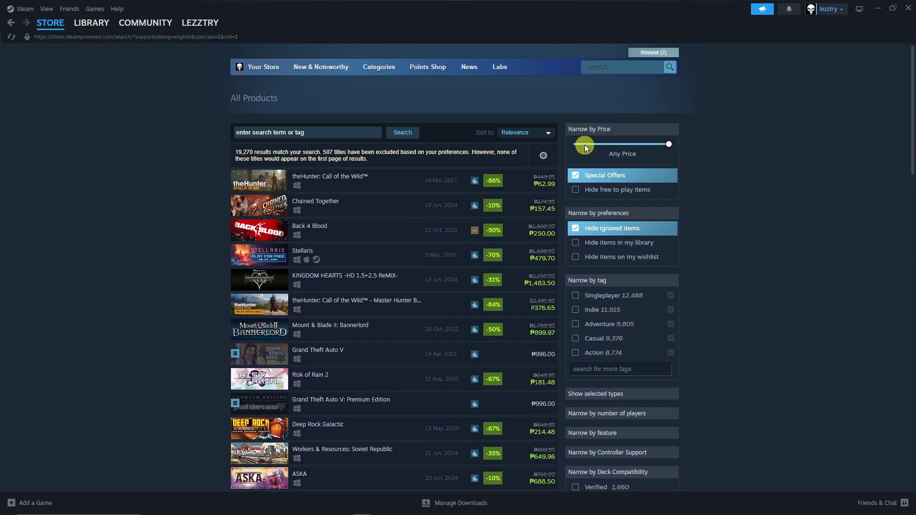
pyautogui.scroll(-4, 519, 219)
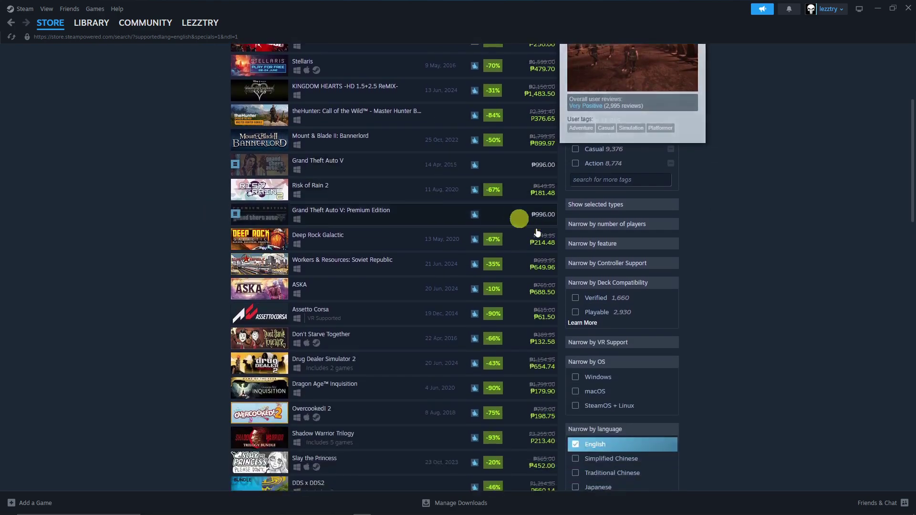
pyautogui.scroll(-2, 547, 241)
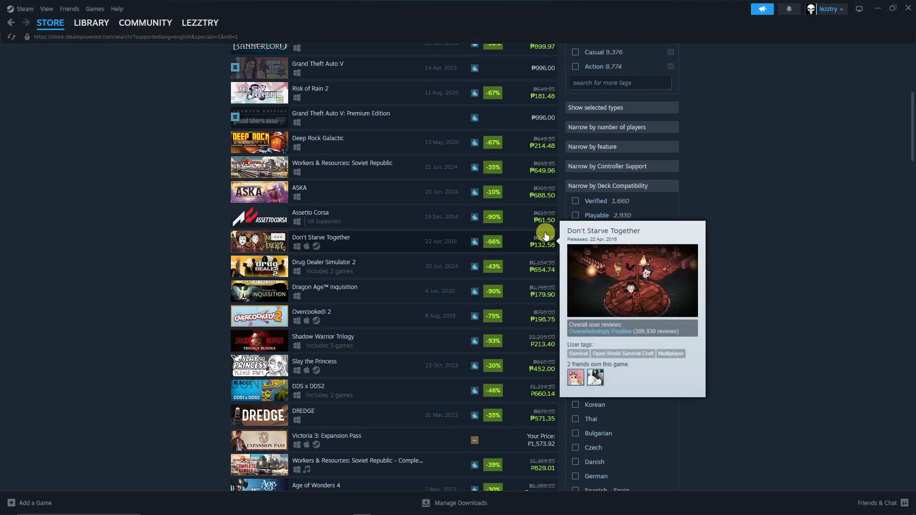
pyautogui.scroll(6, 547, 238)
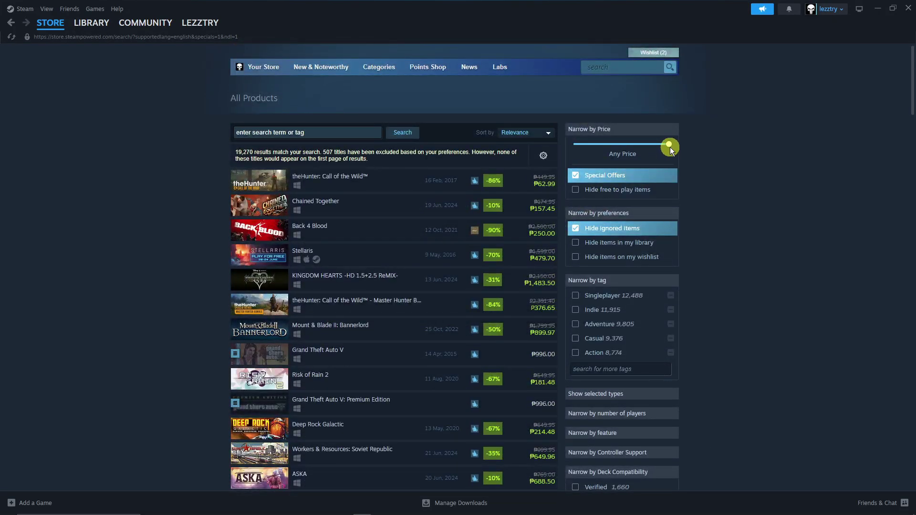
# Try the price filter at Free and at under ₱200.00, and browse the matching special offers
pyautogui.moveTo(670, 147); pyautogui.dragTo(576, 145)
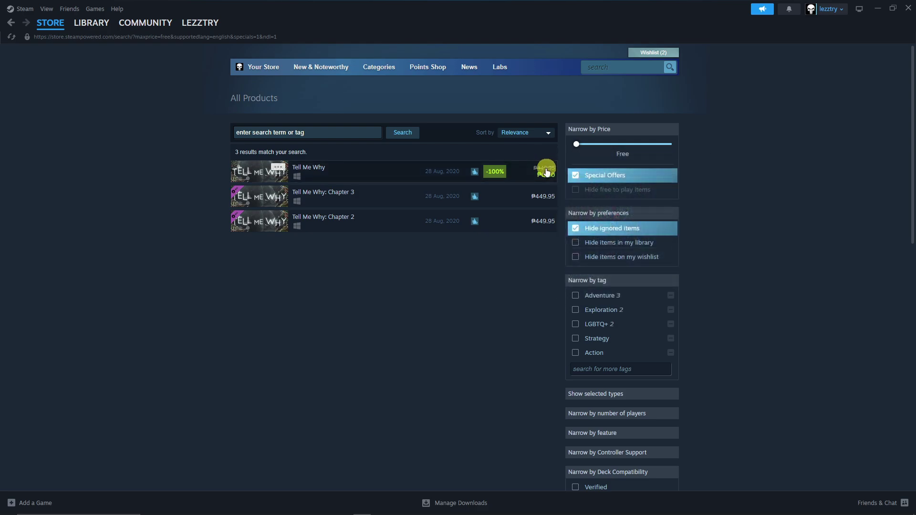
pyautogui.moveTo(545, 172)
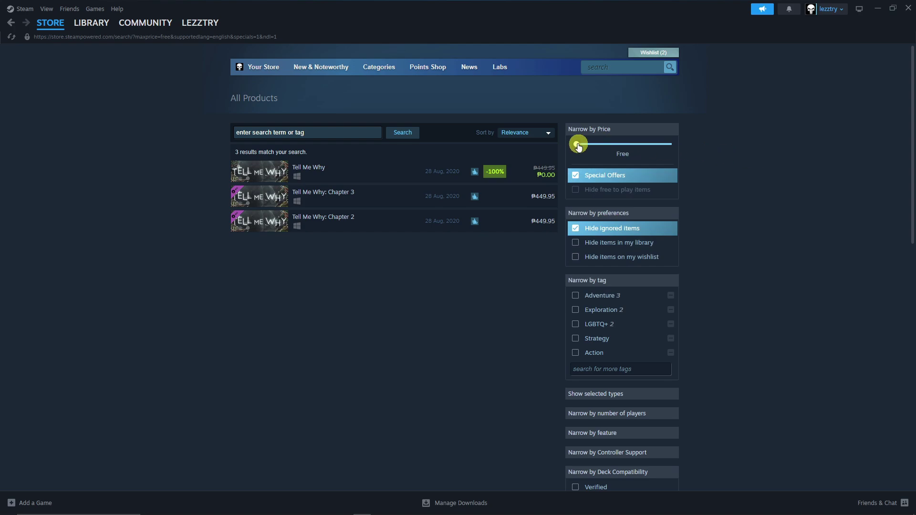
pyautogui.moveTo(577, 145); pyautogui.dragTo(582, 144)
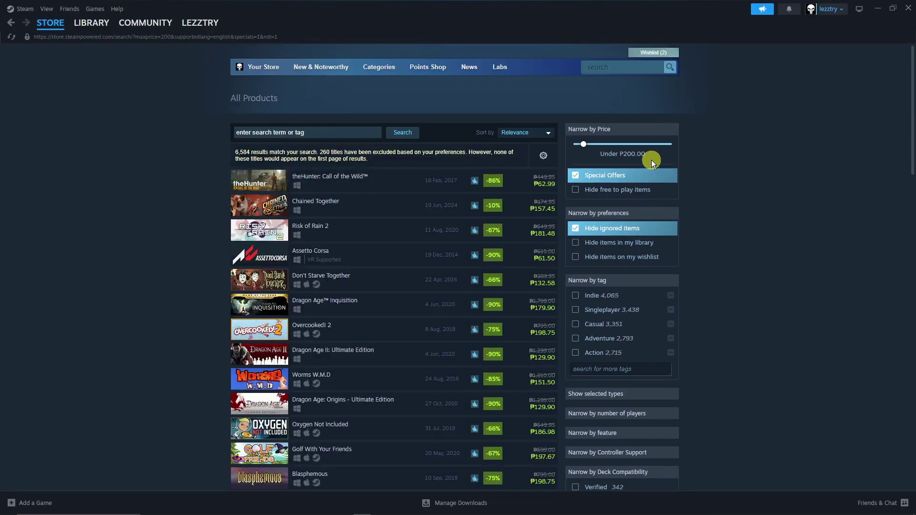
pyautogui.moveTo(358, 190)
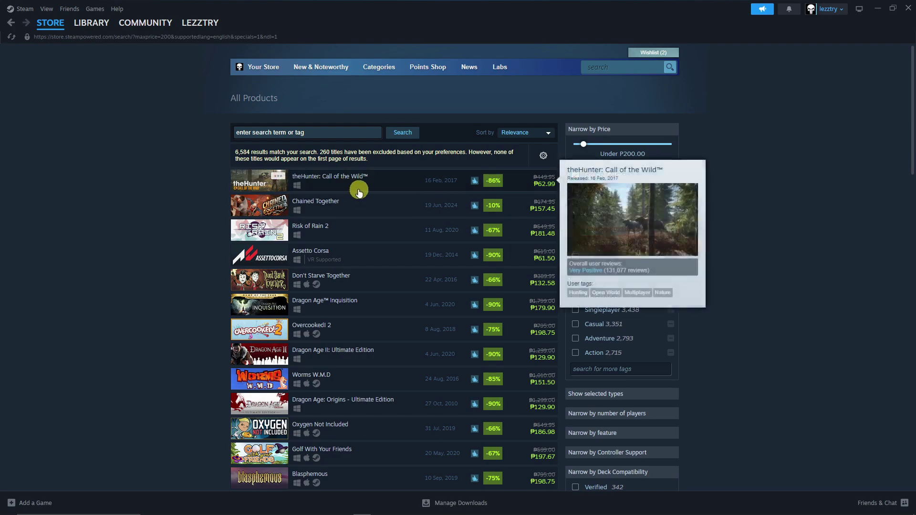
pyautogui.scroll(-10, 368, 215)
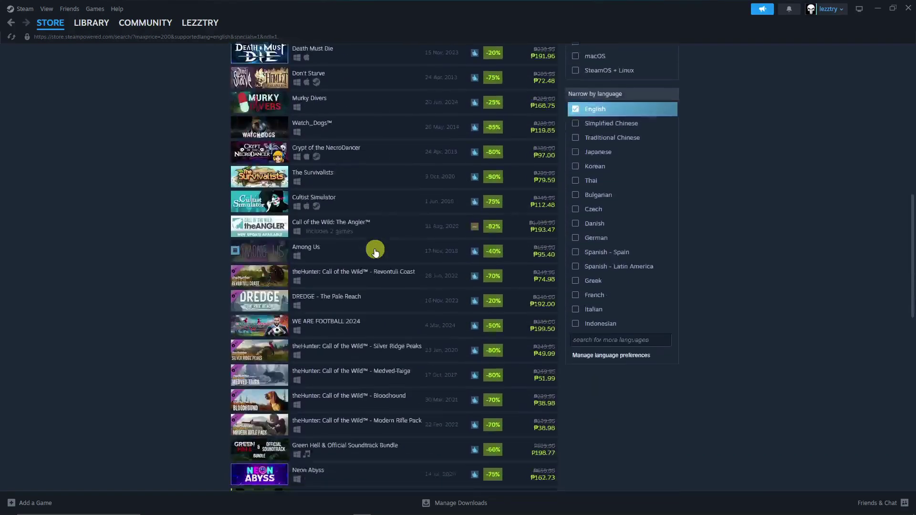
pyautogui.scroll(6, 375, 250)
pyautogui.scroll(5, 375, 250)
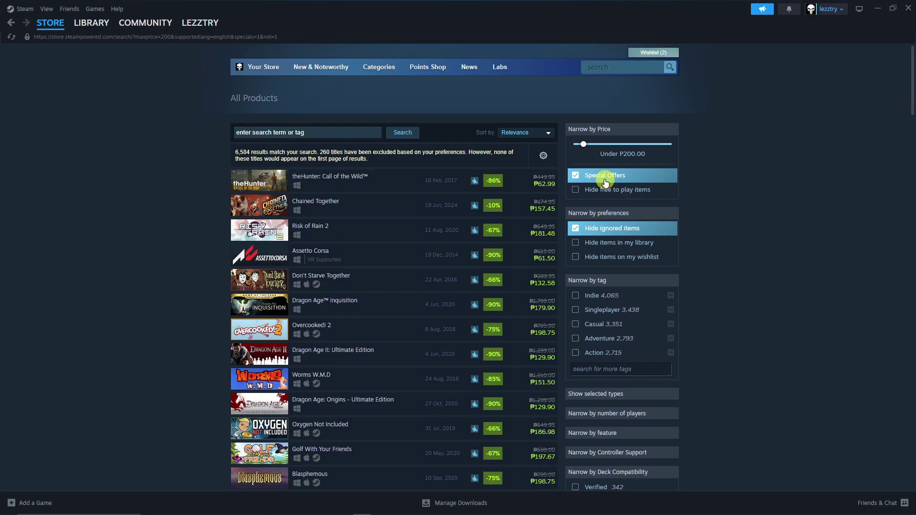
# Set the price filter on the special offers to under ₱800.00
pyautogui.moveTo(583, 144); pyautogui.dragTo(605, 144)
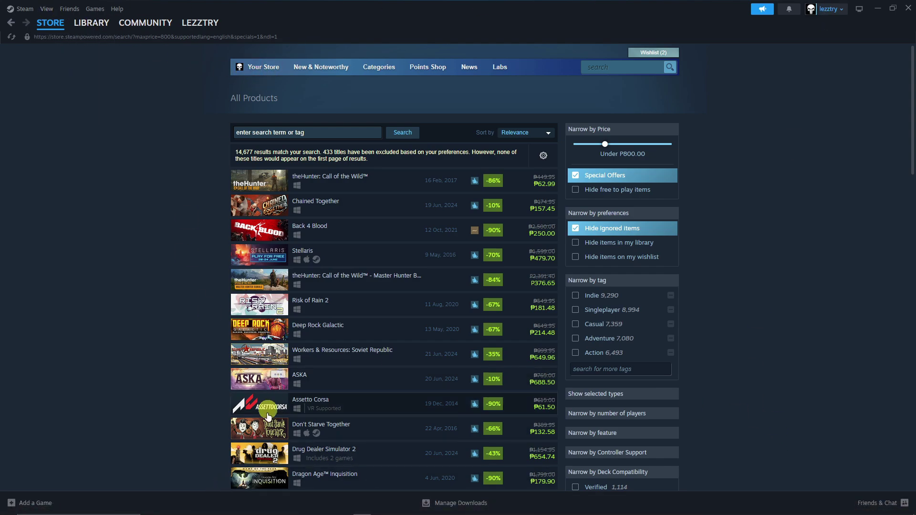
# View the 1.jpg screenshot of the Dead Space weekend deal pop-up in the image viewer and close it
pyautogui.click(380, 509)
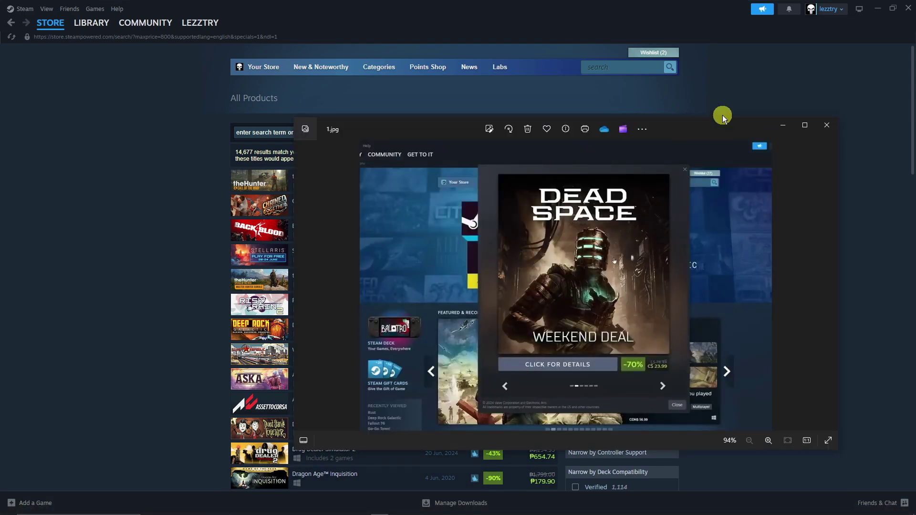
pyautogui.moveTo(713, 127); pyautogui.dragTo(595, 107)
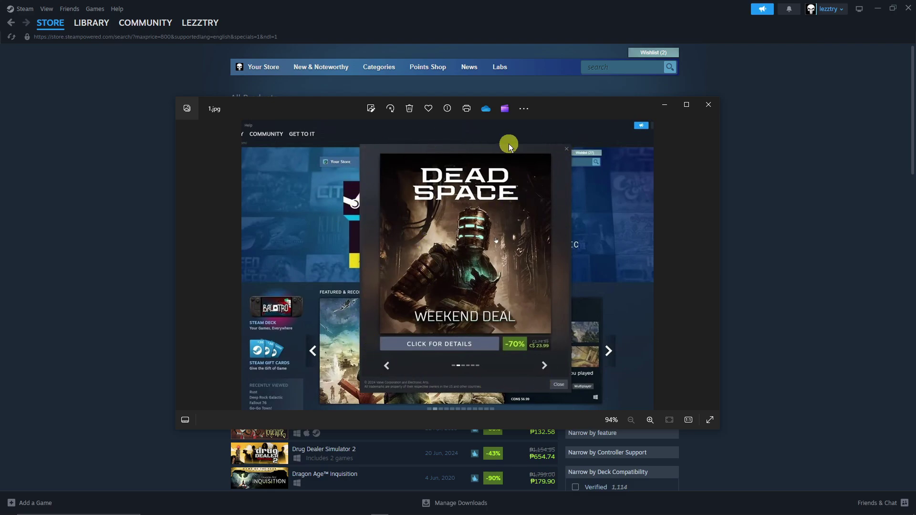
pyautogui.click(708, 105)
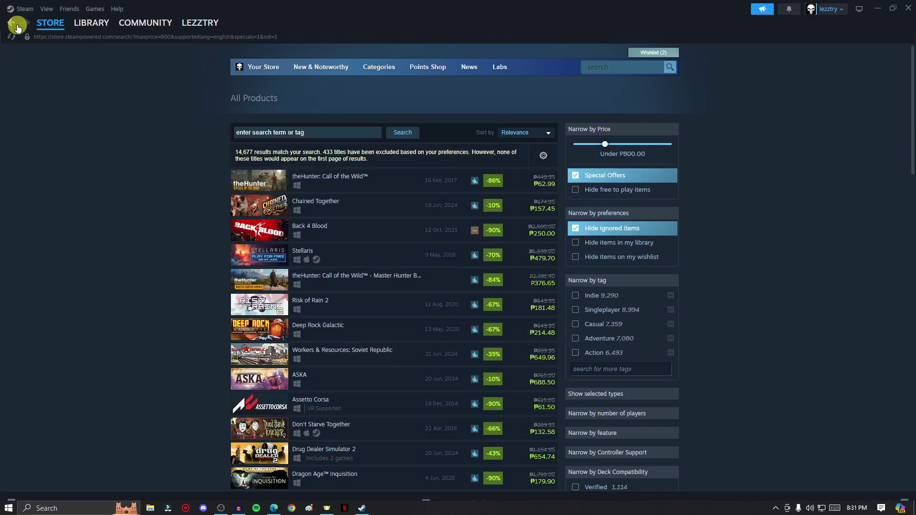
# Open the Interface section of the Steam settings and find the option for notifications about game changes and new or upcoming releases
pyautogui.click(25, 9)
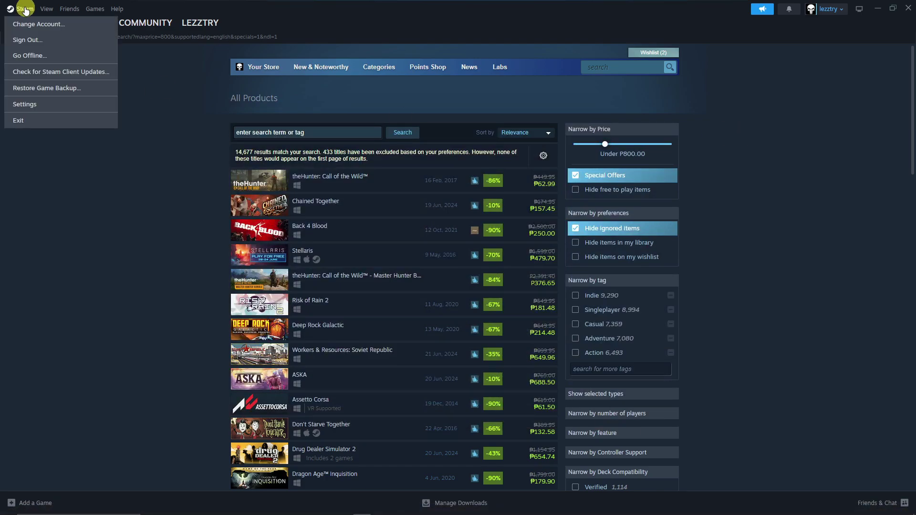
pyautogui.click(25, 104)
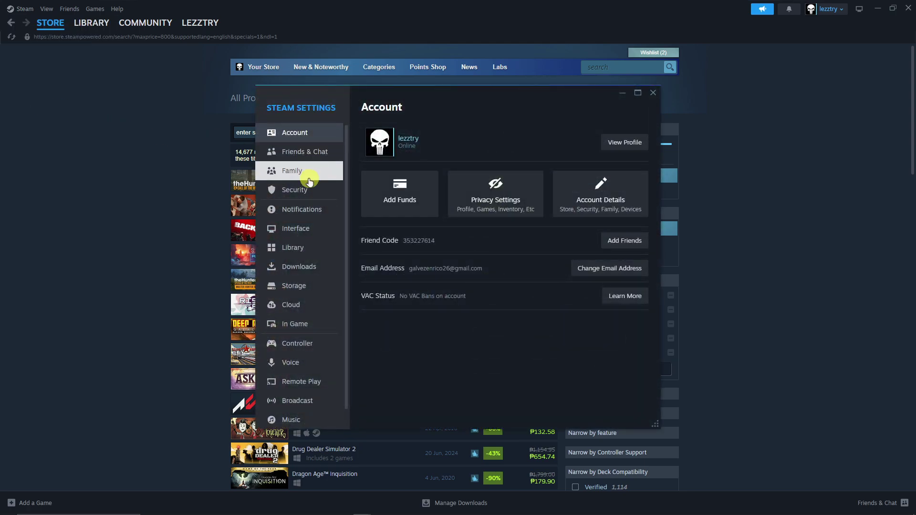
pyautogui.click(303, 230)
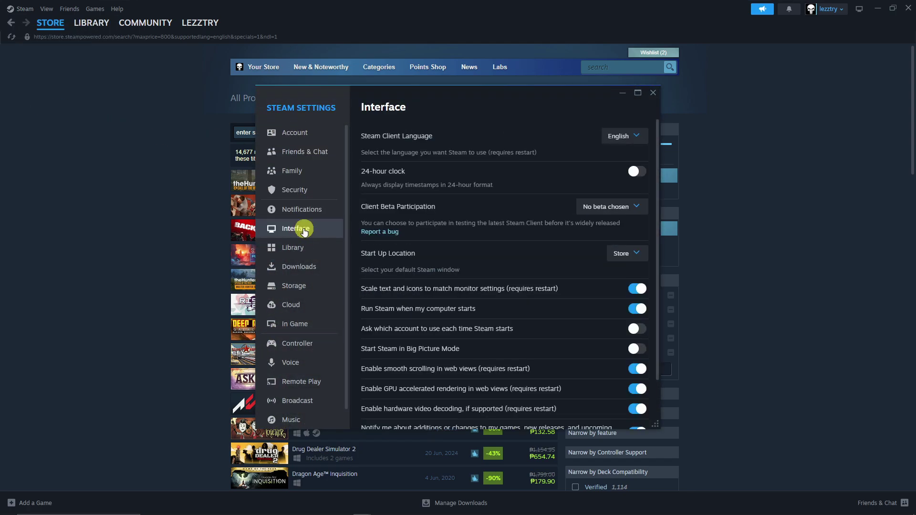
pyautogui.scroll(-2, 579, 191)
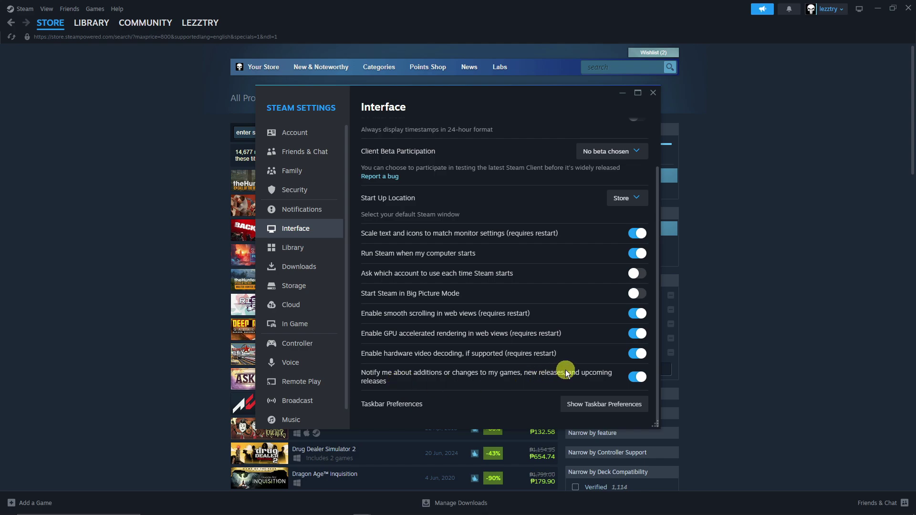
# Turn off the notifications about additions or changes to owned games, new releases and upcoming releases
pyautogui.click(638, 377)
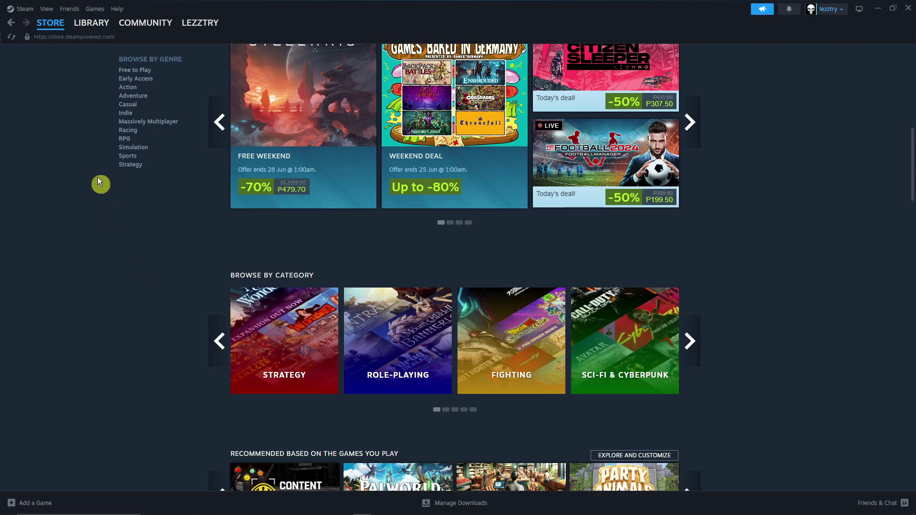
# Set the Start Up Location in the Interface section of the Steam settings to Library and close the settings
pyautogui.moveTo(49, 21)
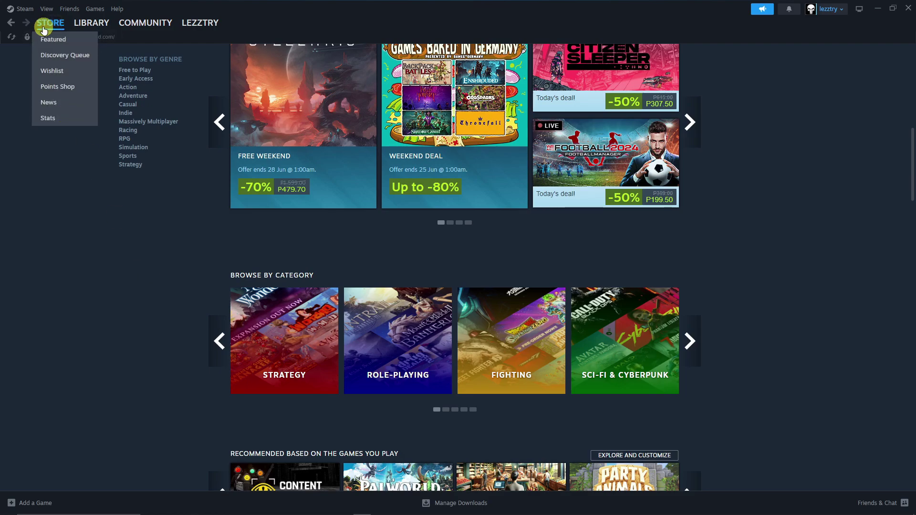
pyautogui.click(24, 9)
pyautogui.click(48, 106)
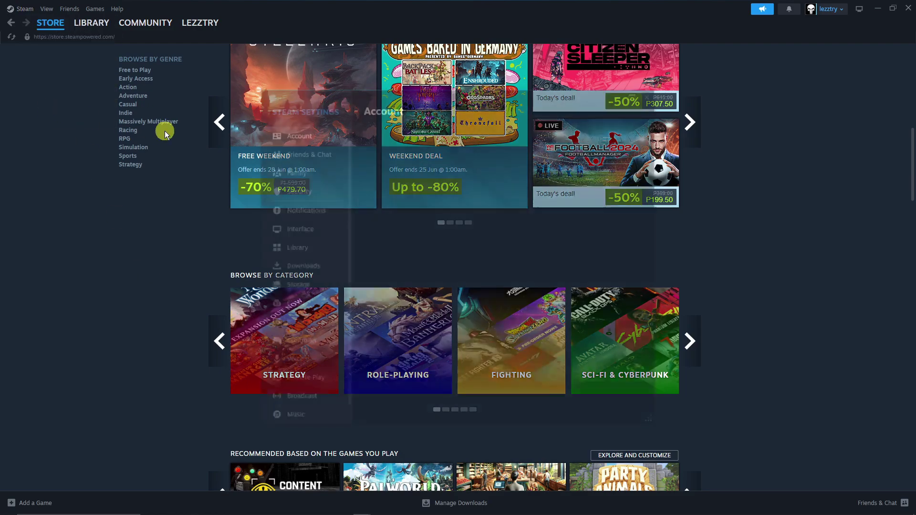
pyautogui.click(291, 228)
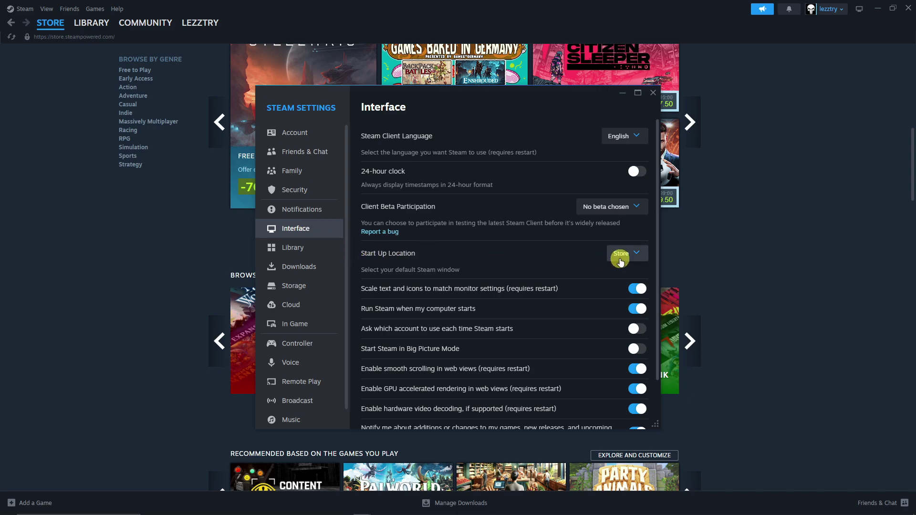
pyautogui.click(620, 262)
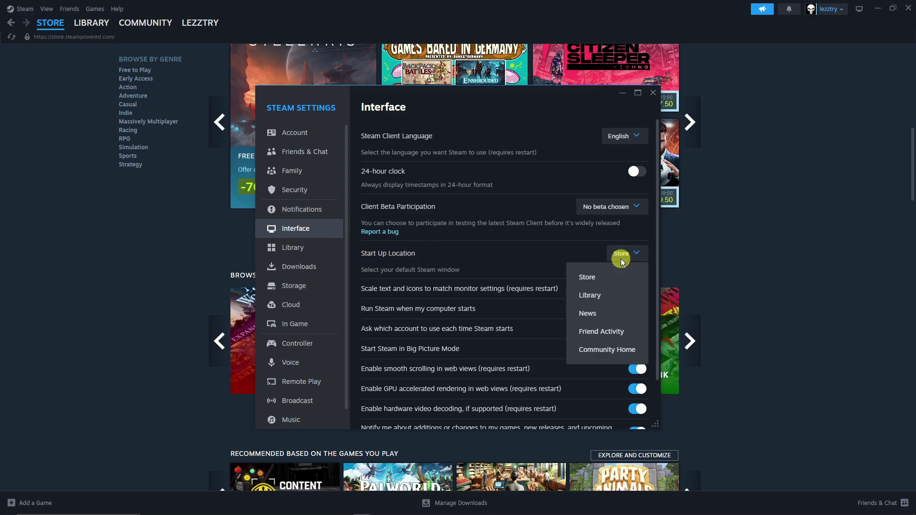
pyautogui.click(591, 294)
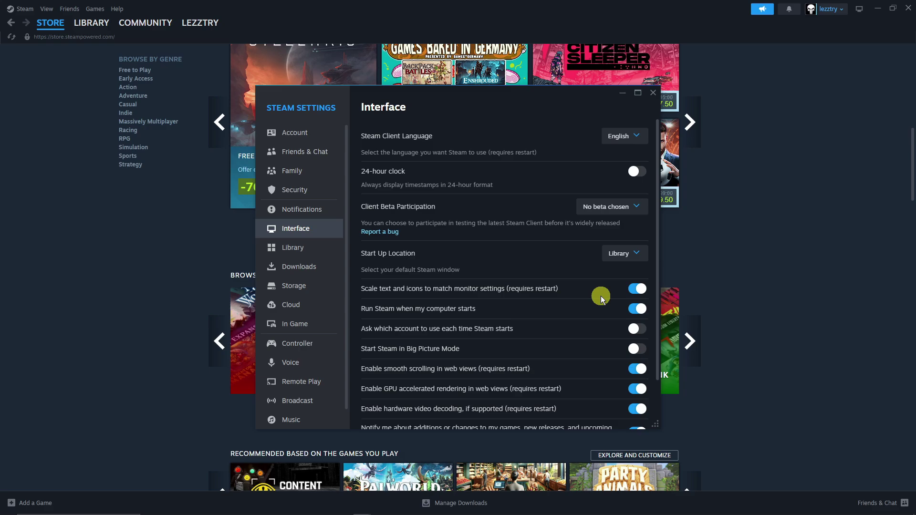
pyautogui.click(653, 94)
# Open the library home page and look over the recently played games
pyautogui.scroll(10, 763, 319)
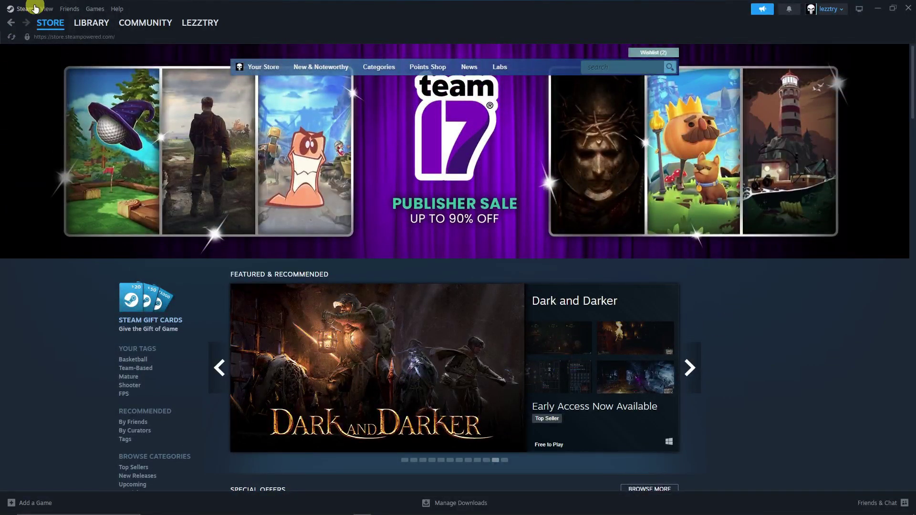
pyautogui.moveTo(101, 26)
pyautogui.click(87, 39)
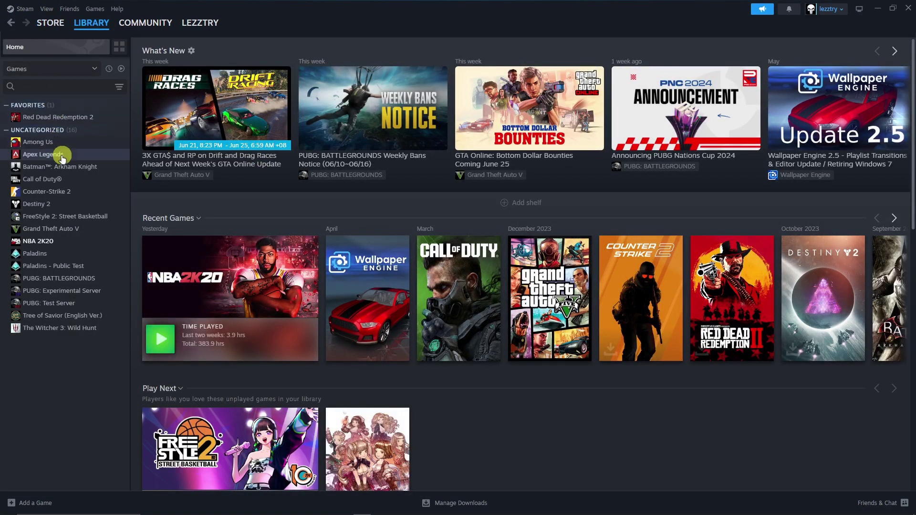
pyautogui.scroll(-9, 368, 329)
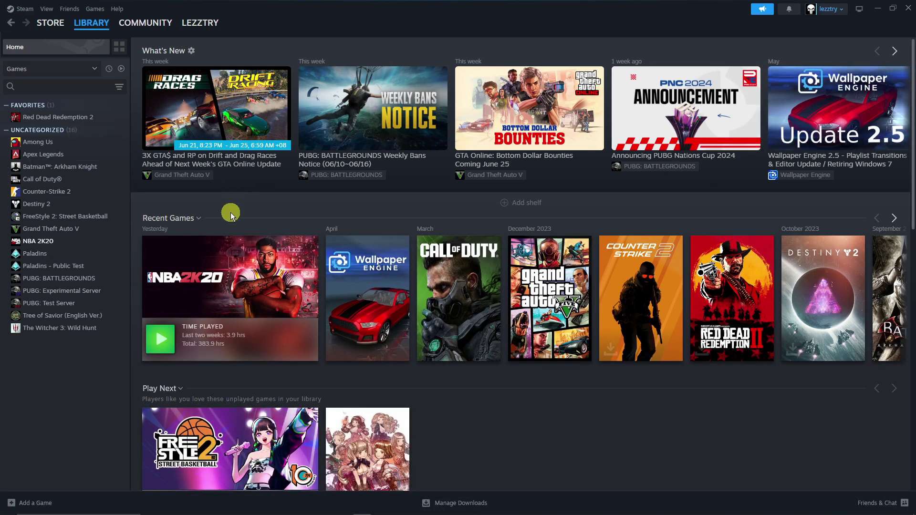
pyautogui.moveTo(229, 334)
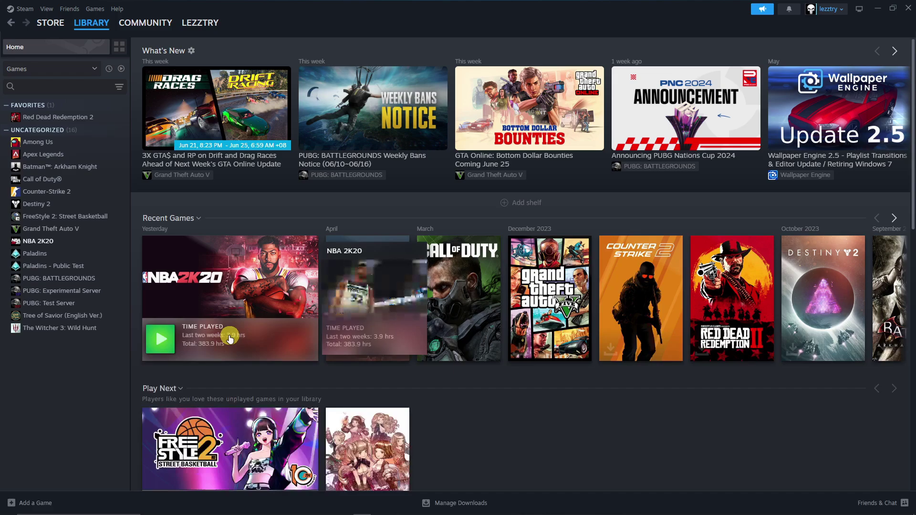
# Open the Privacy Settings section of the account's profile editing page
pyautogui.click(212, 26)
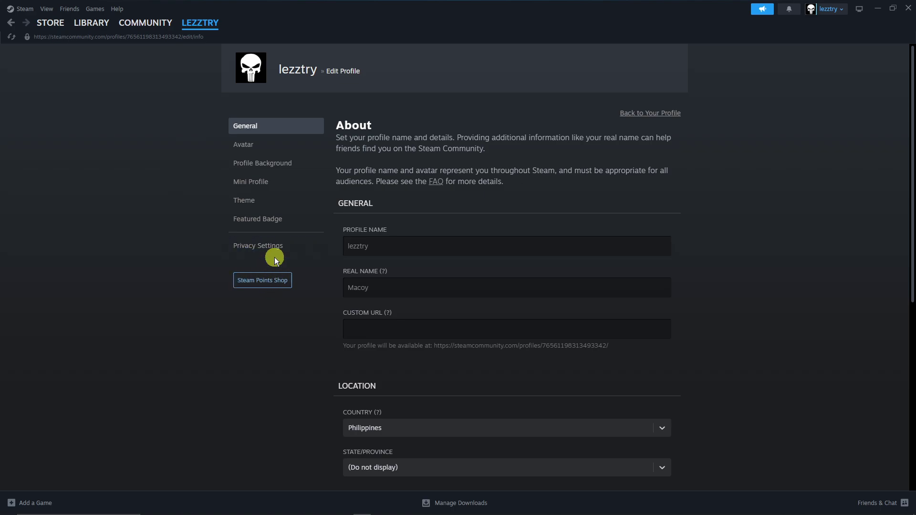
pyautogui.click(663, 113)
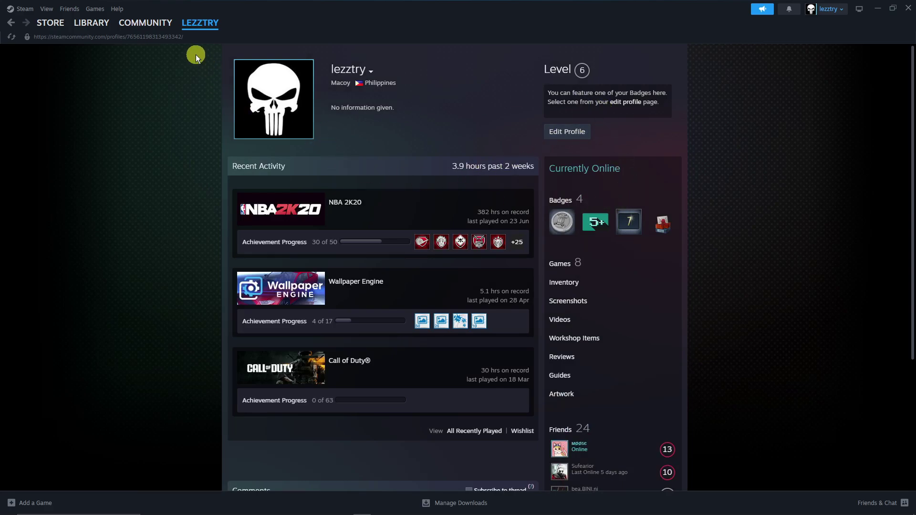
pyautogui.click(581, 131)
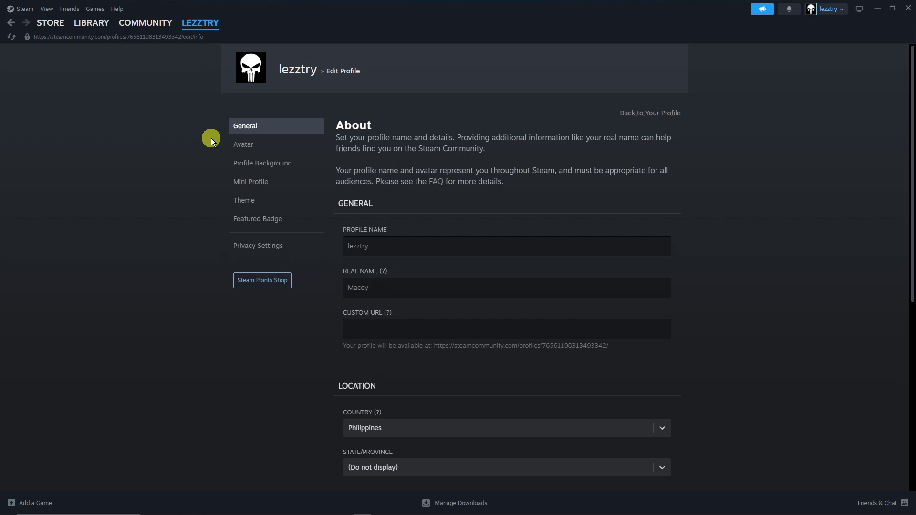
pyautogui.click(258, 249)
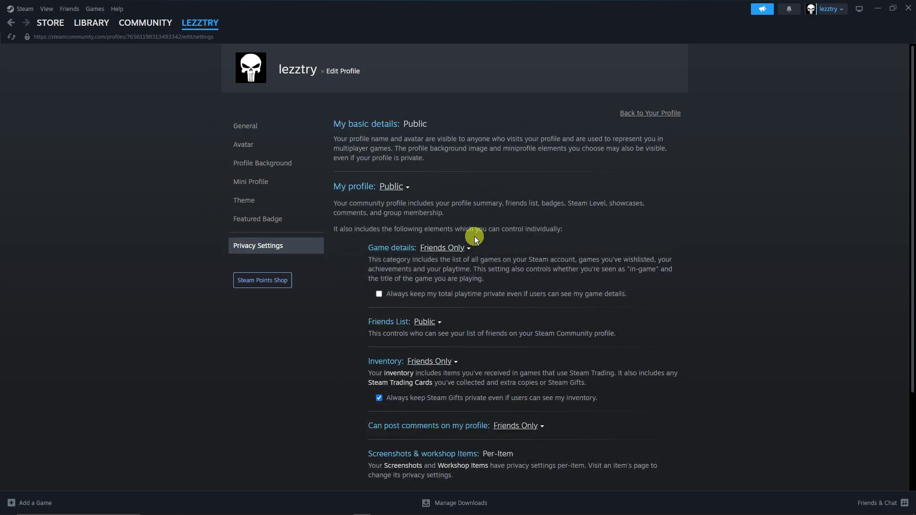
# Set the profile's Game details visibility to Friends Only and the Friends List visibility to Public
pyautogui.click(457, 249)
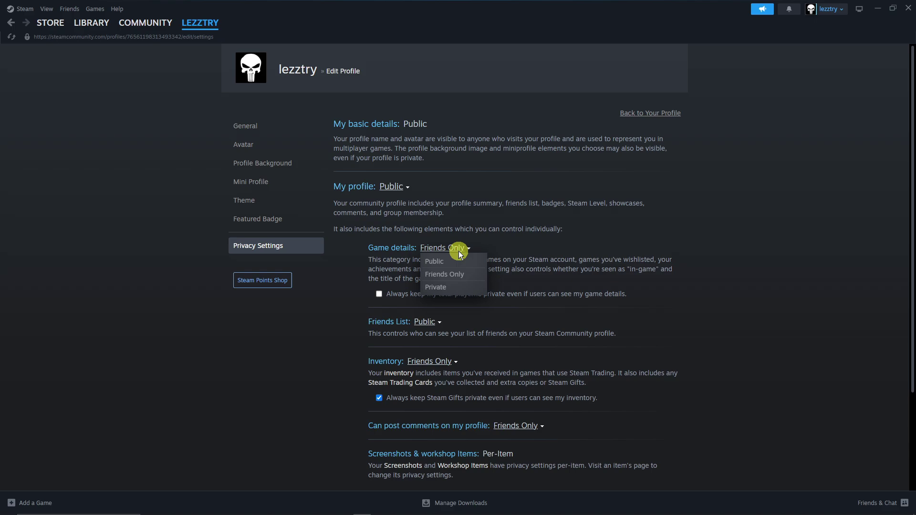
pyautogui.click(453, 274)
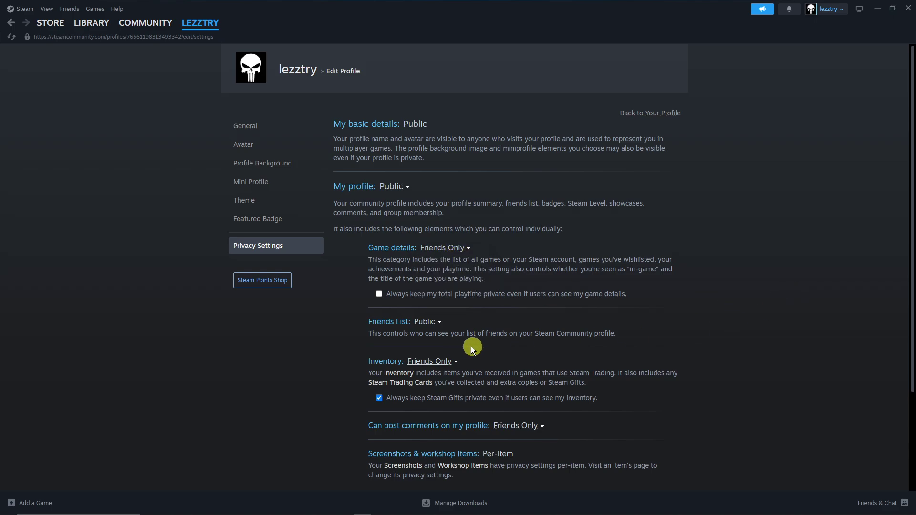
pyautogui.click(431, 322)
pyautogui.click(426, 335)
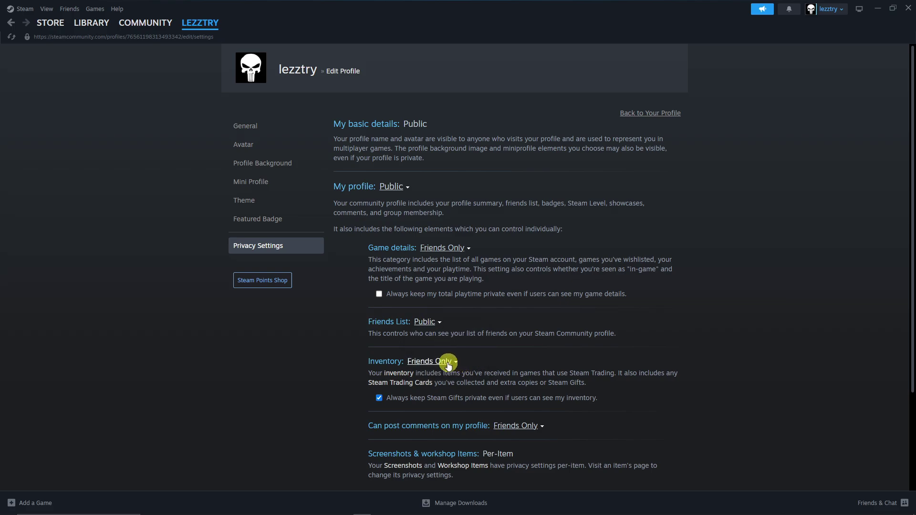
# Review the inventory, profile comment and total playtime privacy options, and return to the profile page
pyautogui.scroll(-3, 448, 364)
pyautogui.scroll(3, 448, 364)
pyautogui.scroll(-3, 448, 363)
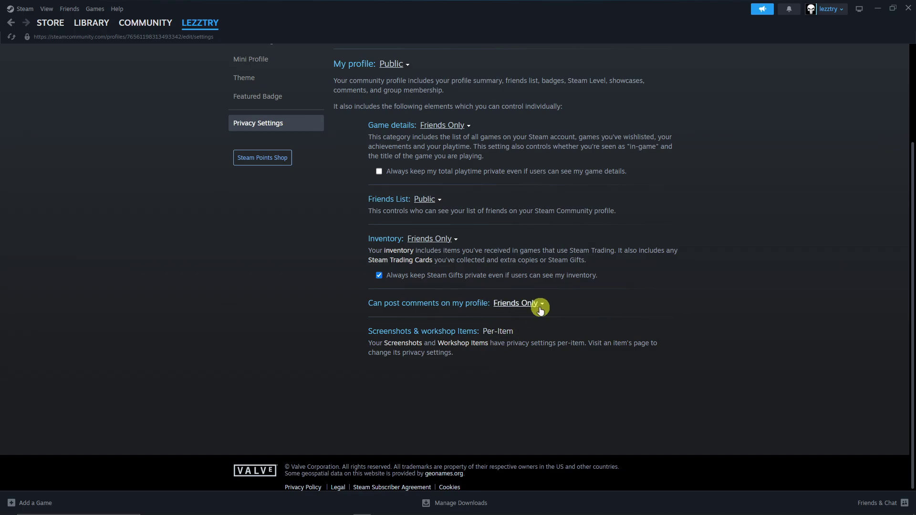
pyautogui.scroll(3, 541, 310)
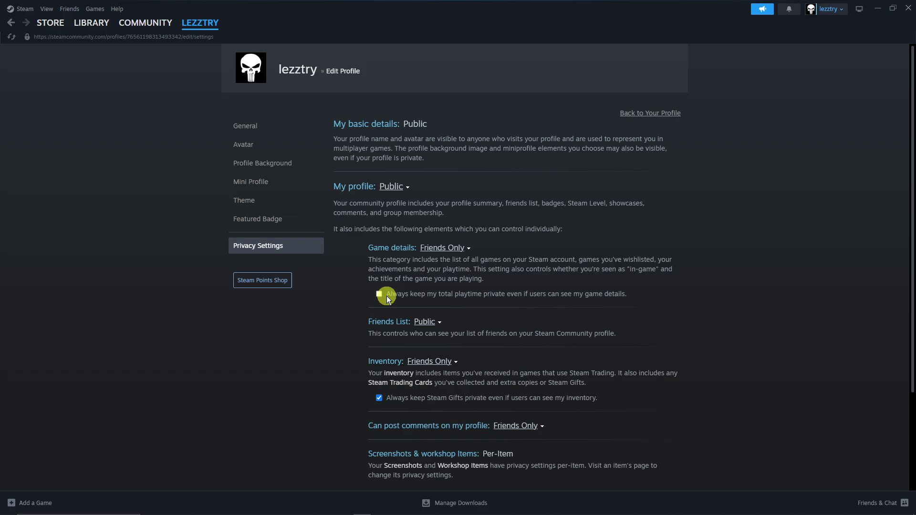
pyautogui.click(652, 113)
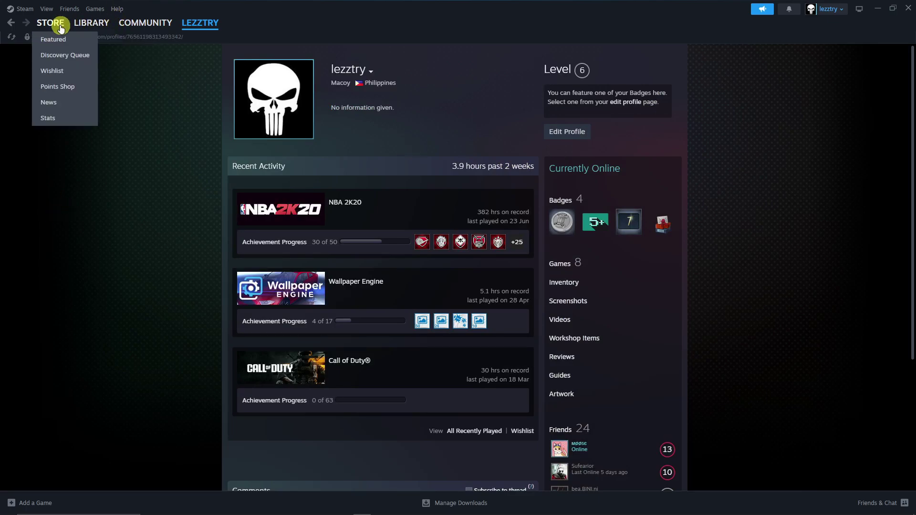
# Return to the store front page and browse its special offers, recommendations and discovery queue
pyautogui.click(50, 23)
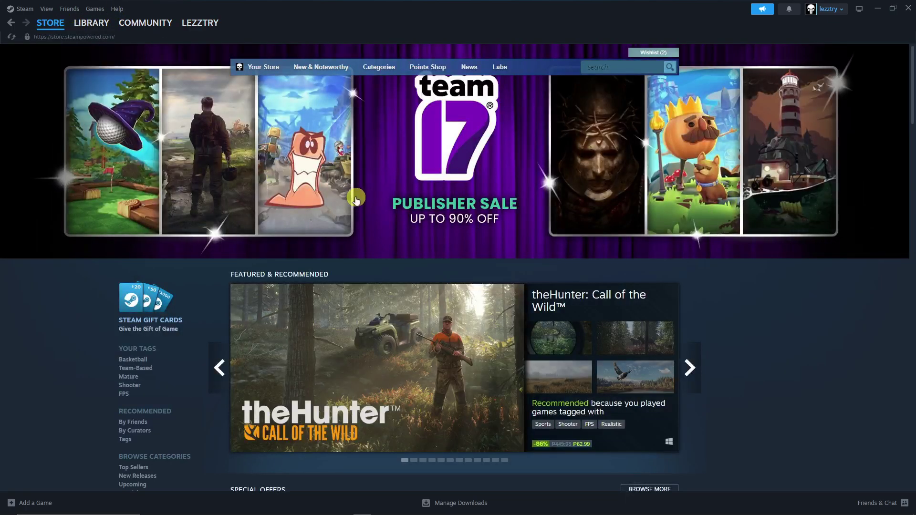
pyautogui.scroll(-5, 272, 225)
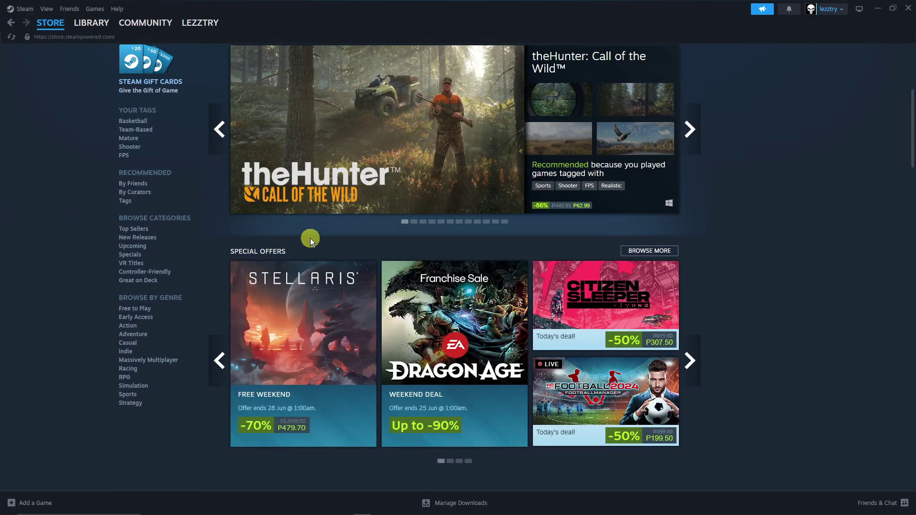
pyautogui.scroll(-3, 310, 238)
pyautogui.scroll(-1, 353, 306)
pyautogui.scroll(-6, 368, 319)
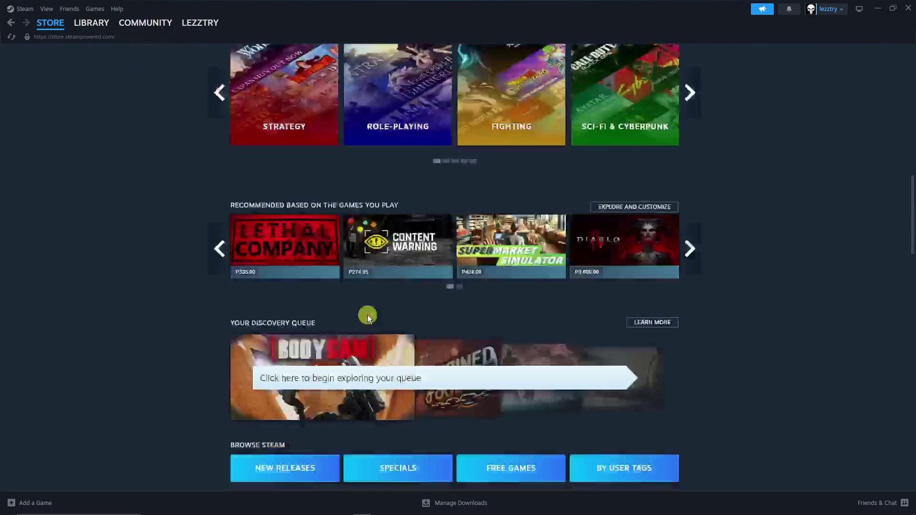
pyautogui.scroll(7, 367, 314)
pyautogui.scroll(5, 367, 313)
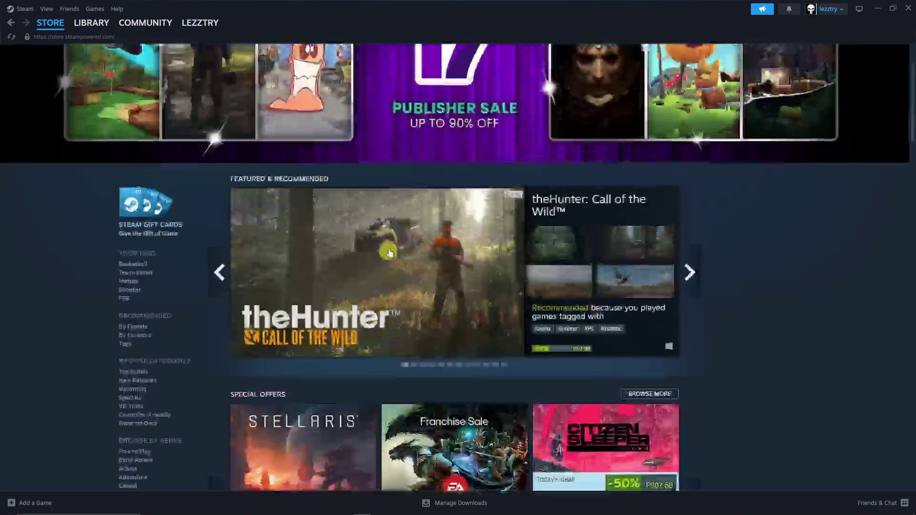
# Open the store page of theHunter: Call of the Wild, pause its trailer and view the purchase options
pyautogui.click(425, 265)
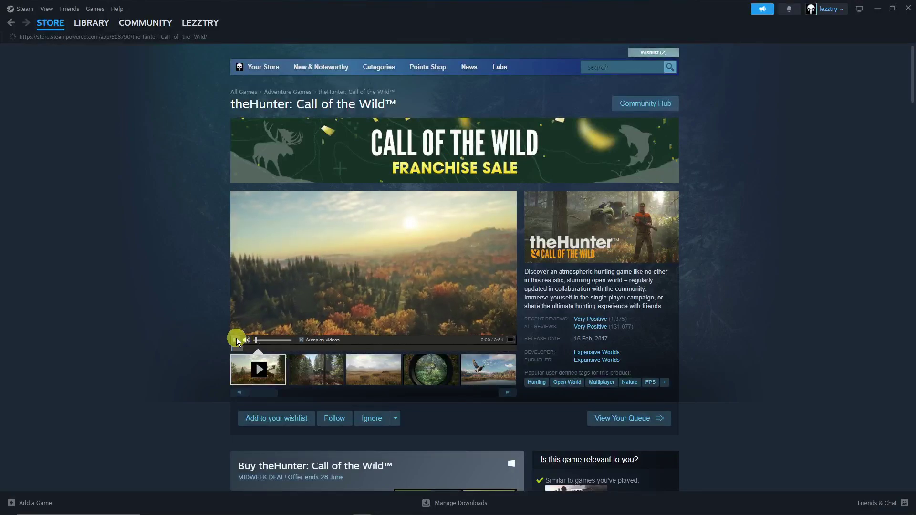
pyautogui.click(235, 339)
pyautogui.scroll(-4, 396, 271)
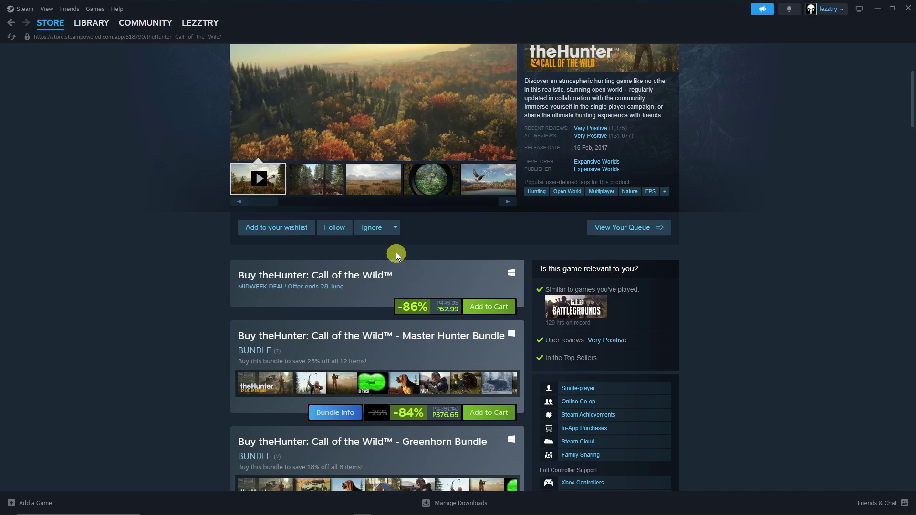
# Show the ignore options for theHunter: Call of the Wild
pyautogui.click(395, 228)
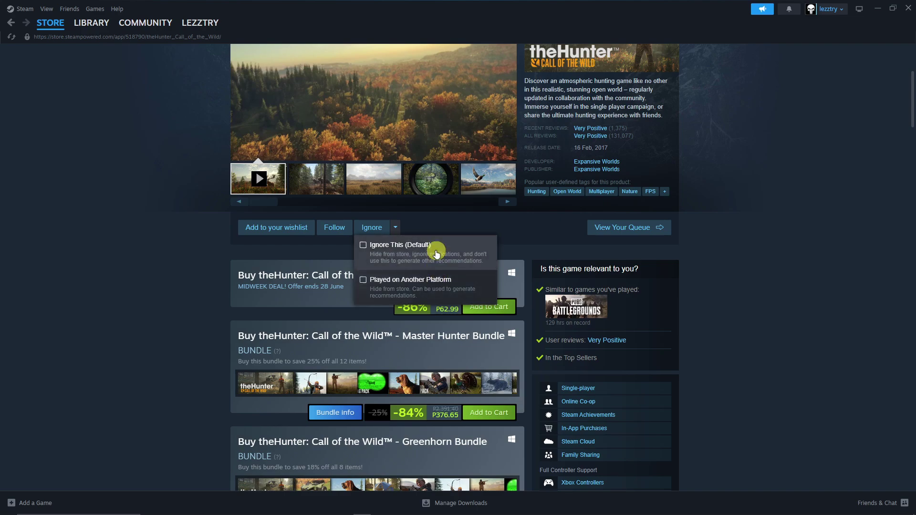
pyautogui.scroll(4, 388, 243)
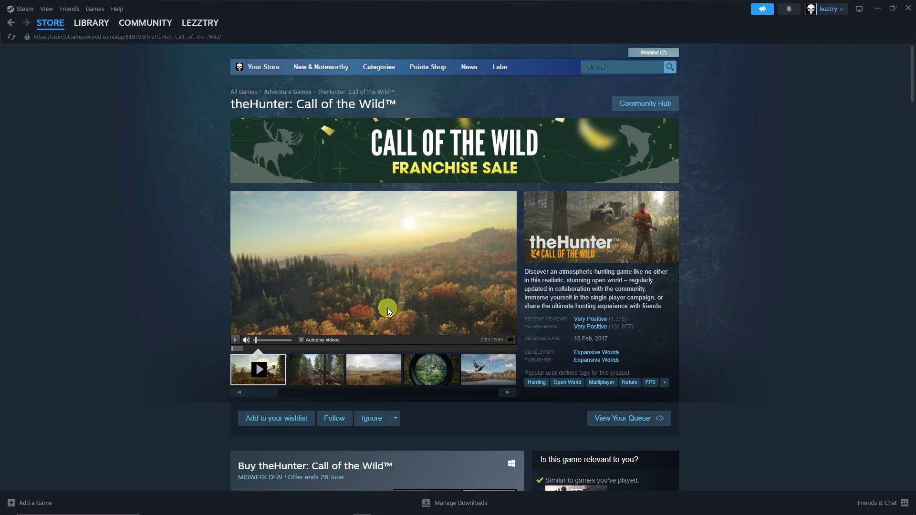
pyautogui.click(395, 419)
pyautogui.scroll(-3, 395, 419)
pyautogui.click(395, 275)
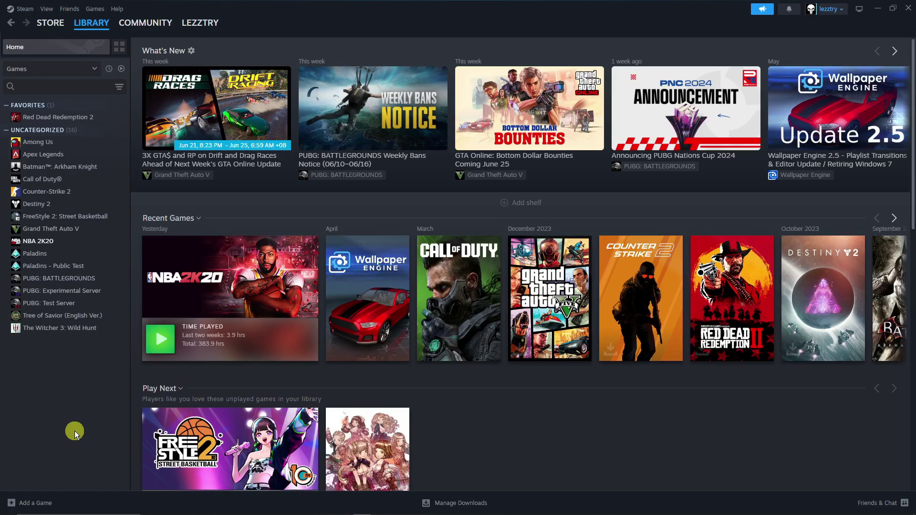
# Open the account details from the Steam settings and switch to the store preferences
pyautogui.click(21, 8)
pyautogui.click(19, 100)
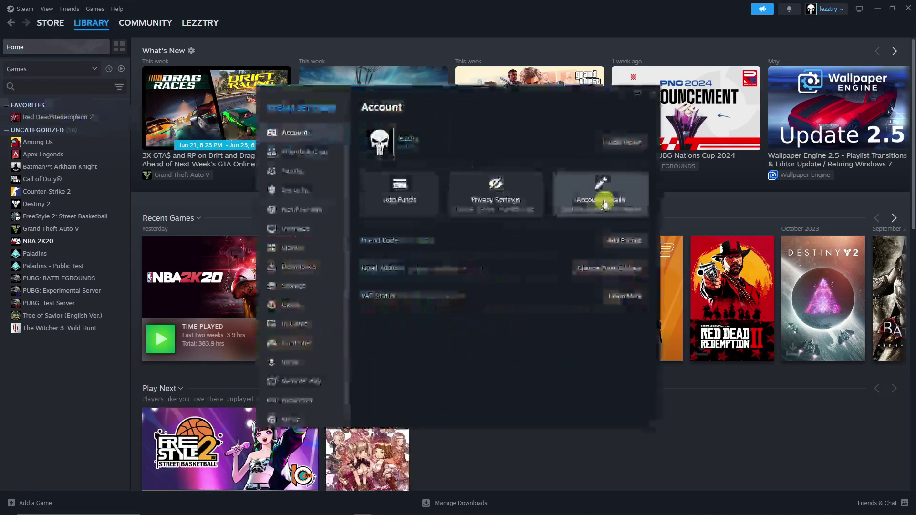
pyautogui.click(604, 200)
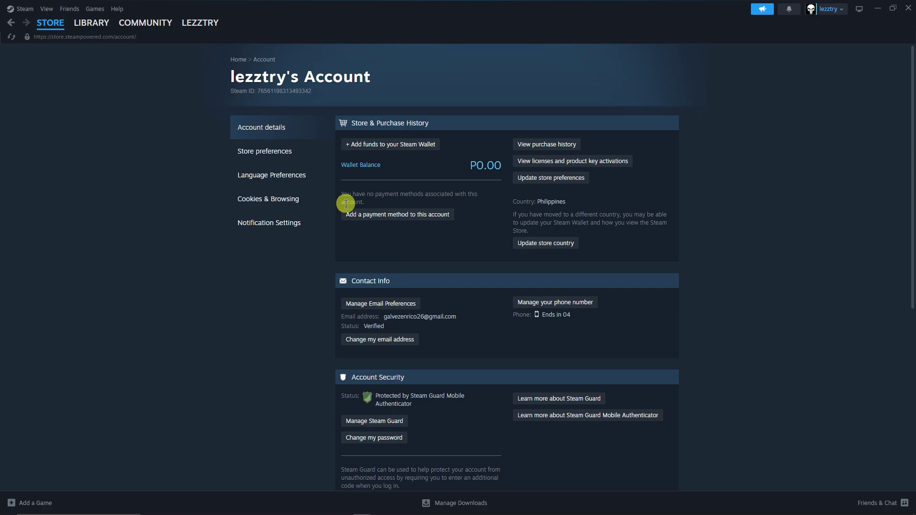
pyautogui.click(296, 158)
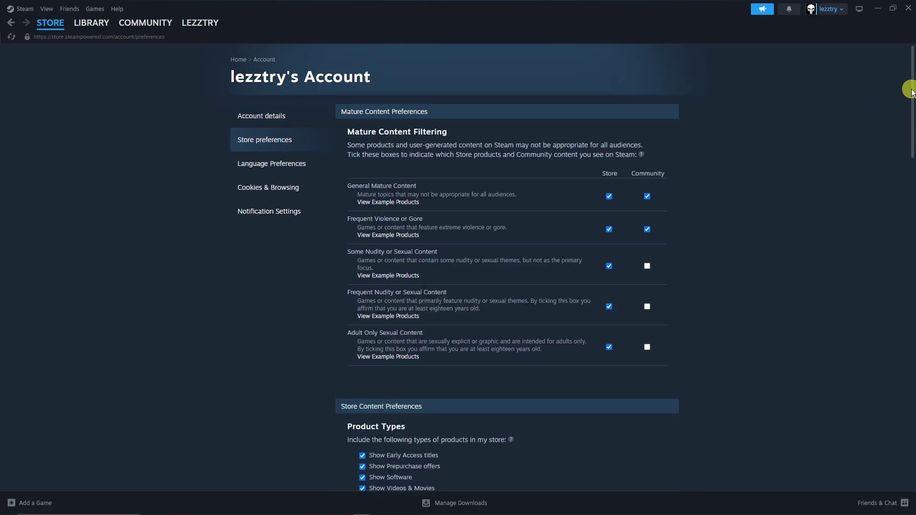
# Examine the ignored products, review score, search and chat filtering options in the store preferences
pyautogui.moveTo(912, 85); pyautogui.dragTo(912, 244)
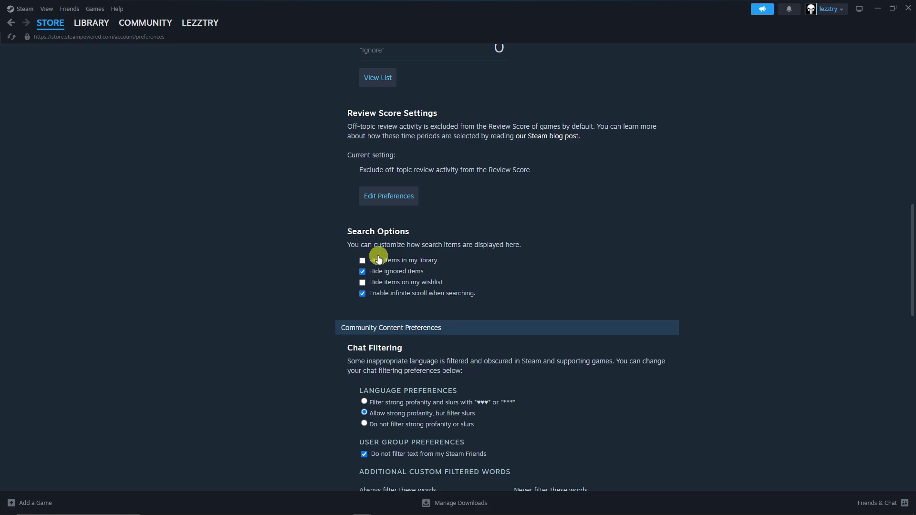
pyautogui.scroll(6, 651, 272)
pyautogui.scroll(-5, 650, 272)
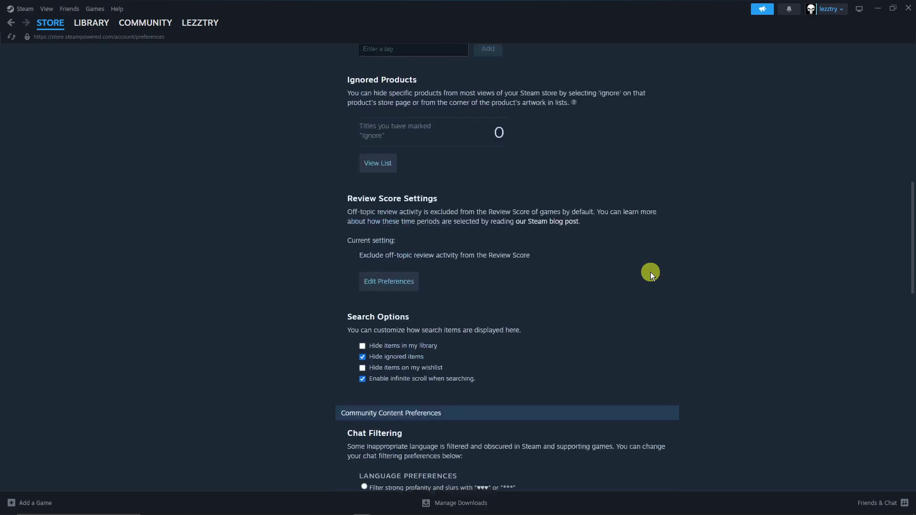
pyautogui.scroll(-4, 651, 271)
pyautogui.scroll(1, 457, 222)
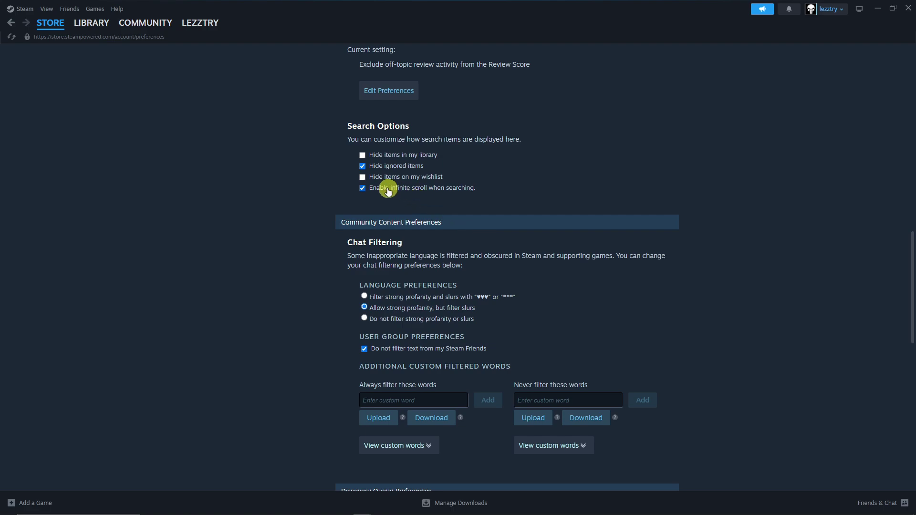
# Leave the store preferences for the store's front page and search the store for "survival"
pyautogui.click(362, 188)
pyautogui.moveTo(52, 28)
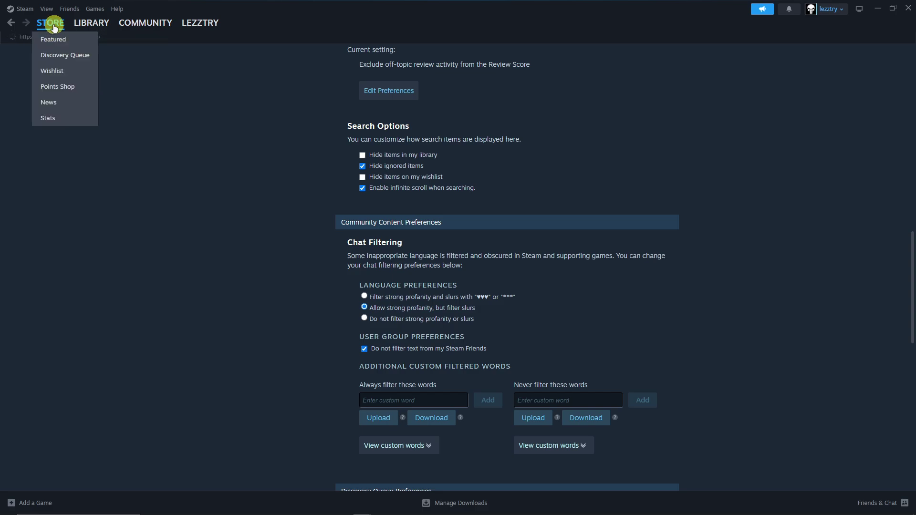
pyautogui.click(54, 26)
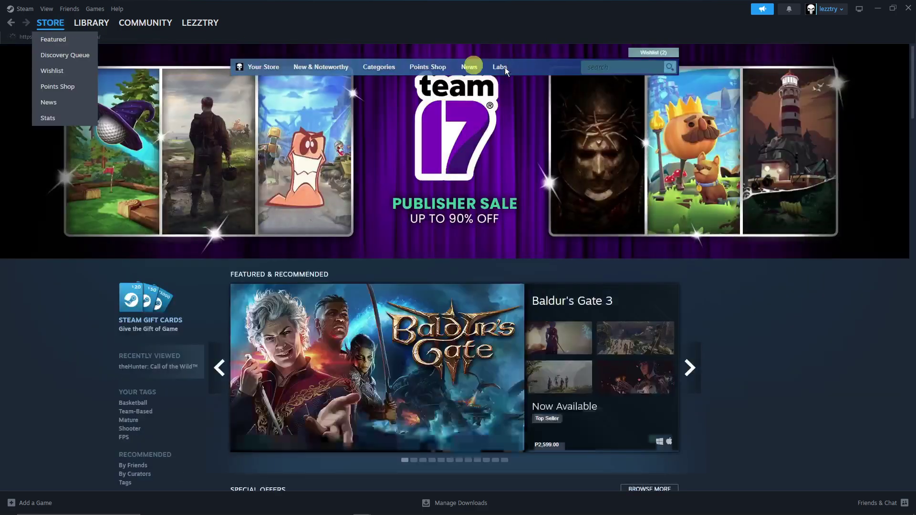
pyautogui.click(613, 69)
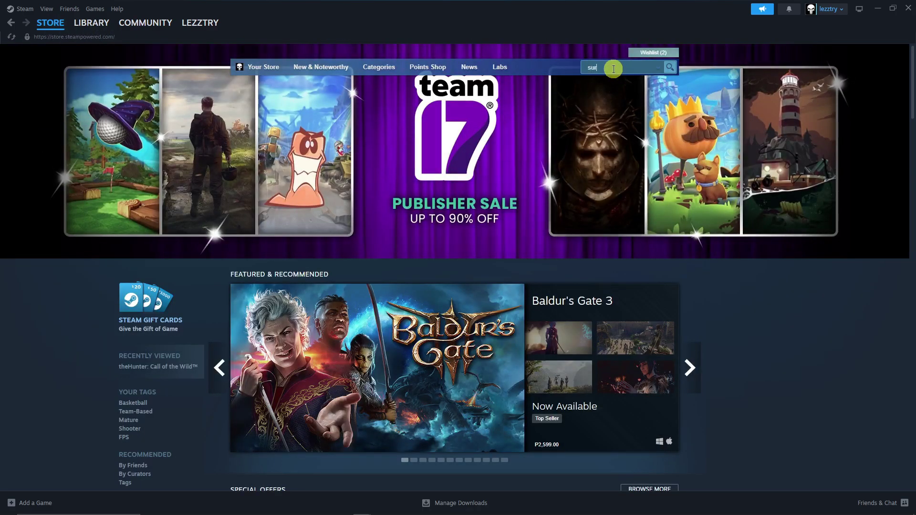
pyautogui.write('survival')
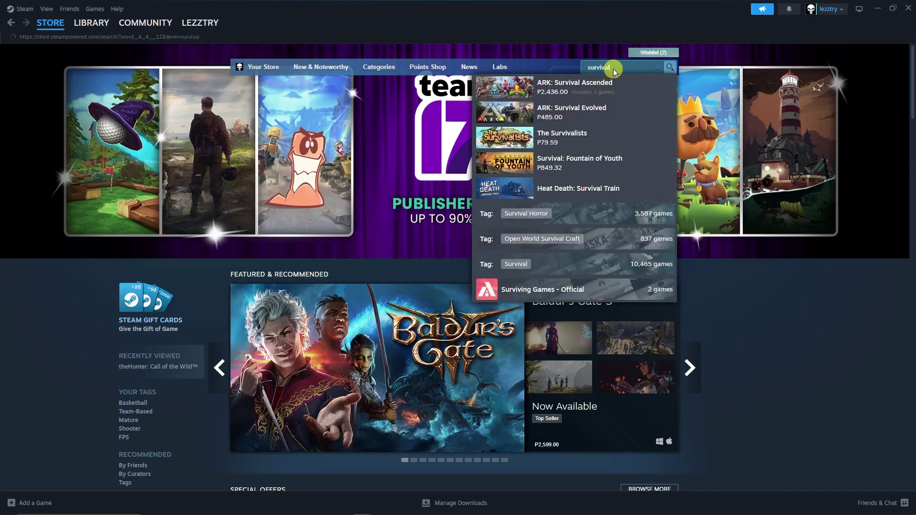
pyautogui.press('Return')
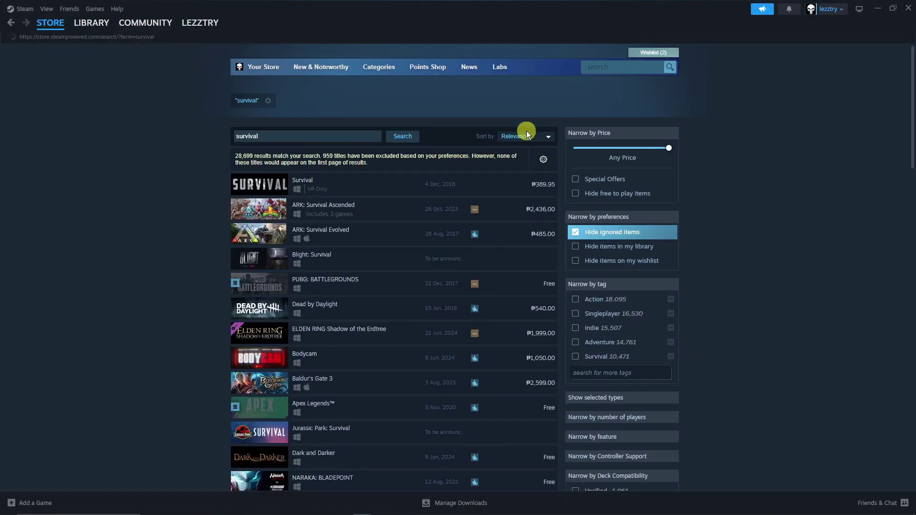
# Examine how the "survival" search results continue loading far down the list and return to its beginning
pyautogui.scroll(-10, 777, 165)
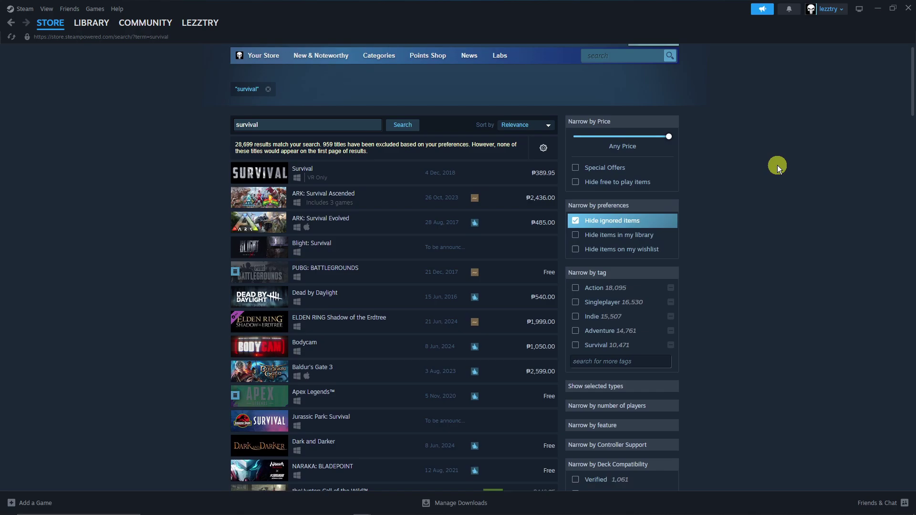
pyautogui.scroll(-15, 777, 165)
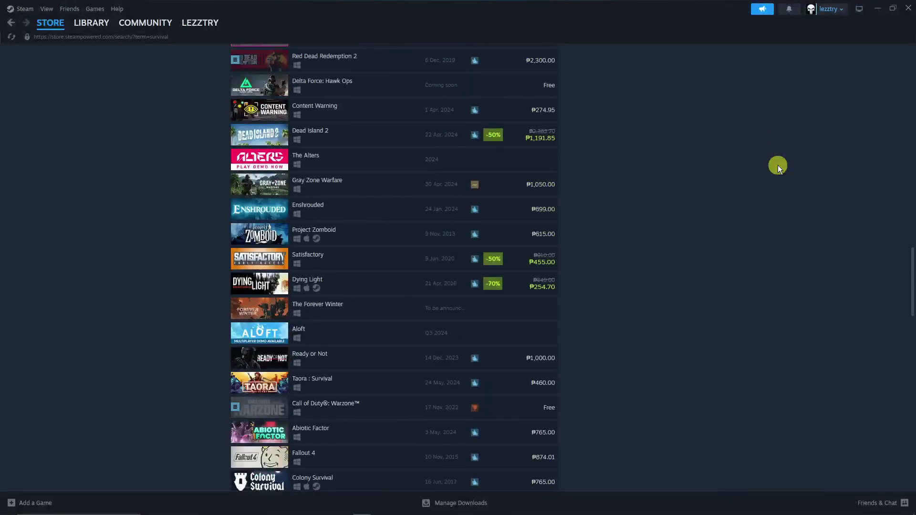
pyautogui.scroll(-20, 777, 165)
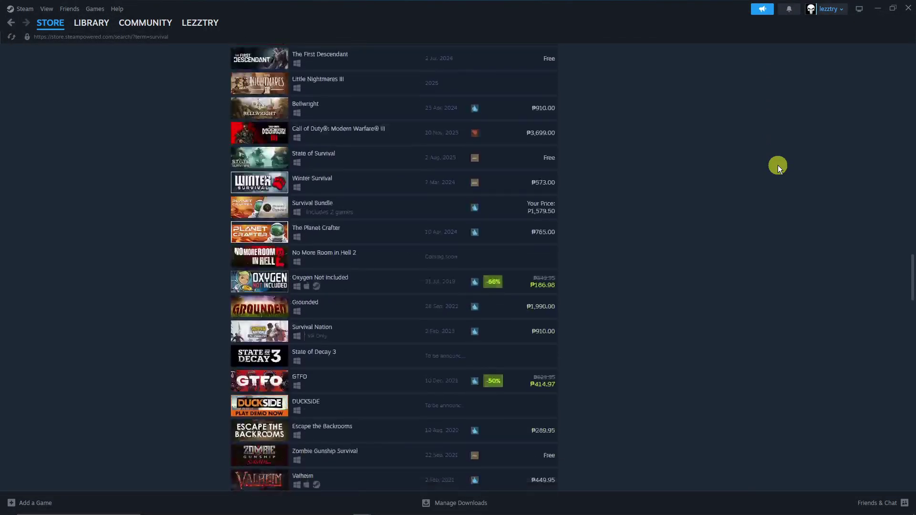
pyautogui.moveTo(911, 317); pyautogui.dragTo(911, 272)
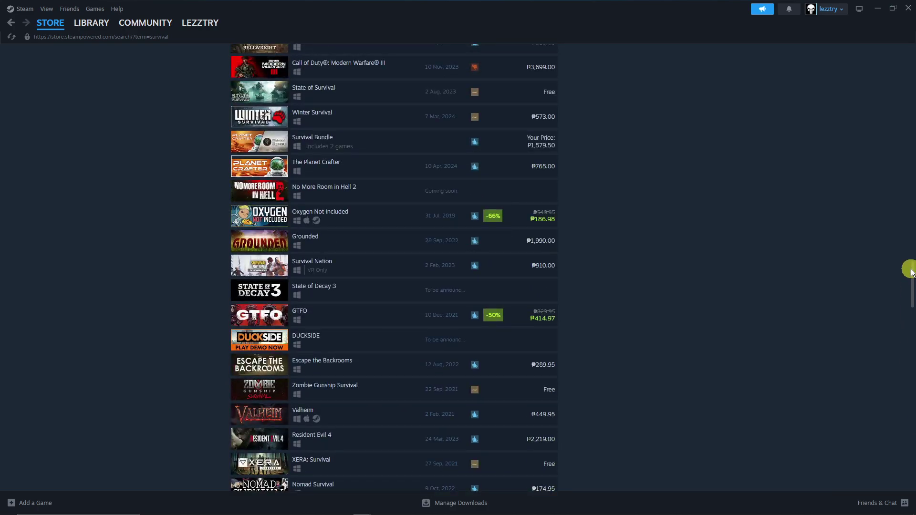
pyautogui.moveTo(911, 272); pyautogui.dragTo(878, 389)
pyautogui.scroll(-20, 878, 386)
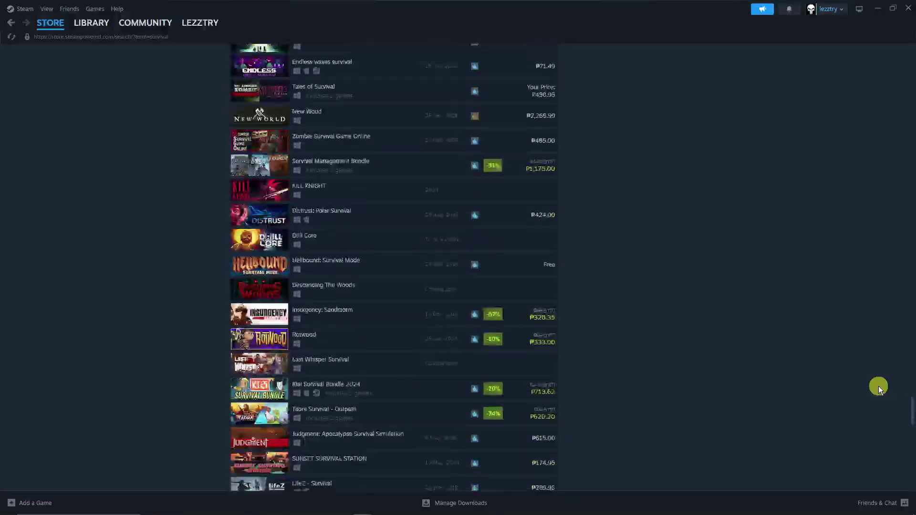
pyautogui.scroll(-20, 878, 386)
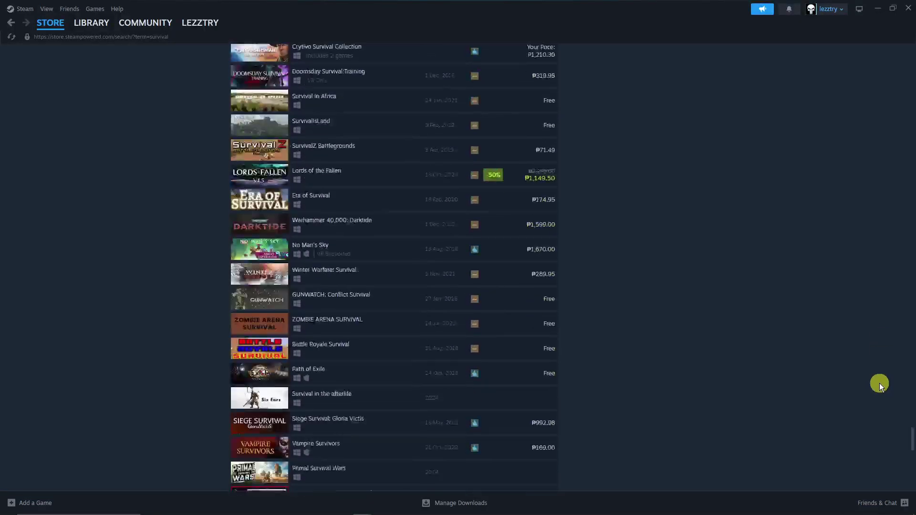
pyautogui.scroll(-1, 860, 376)
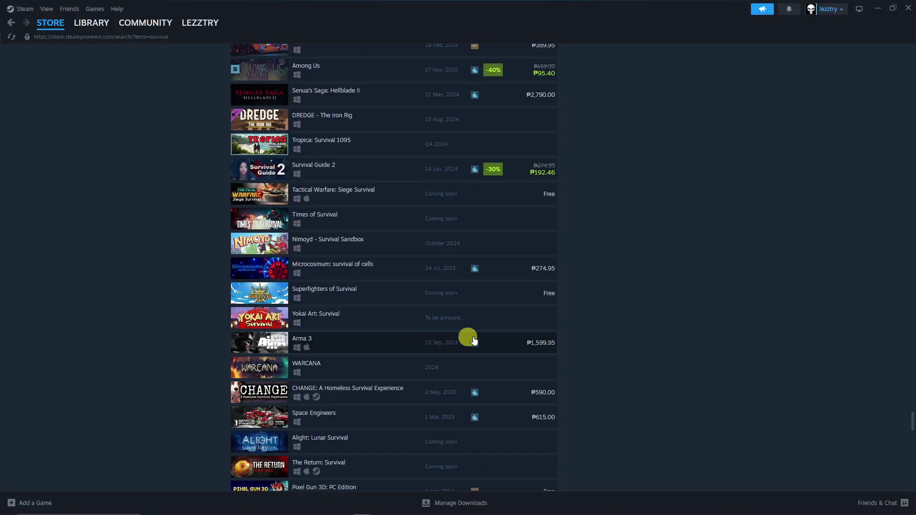
pyautogui.moveTo(909, 424); pyautogui.dragTo(908, 44)
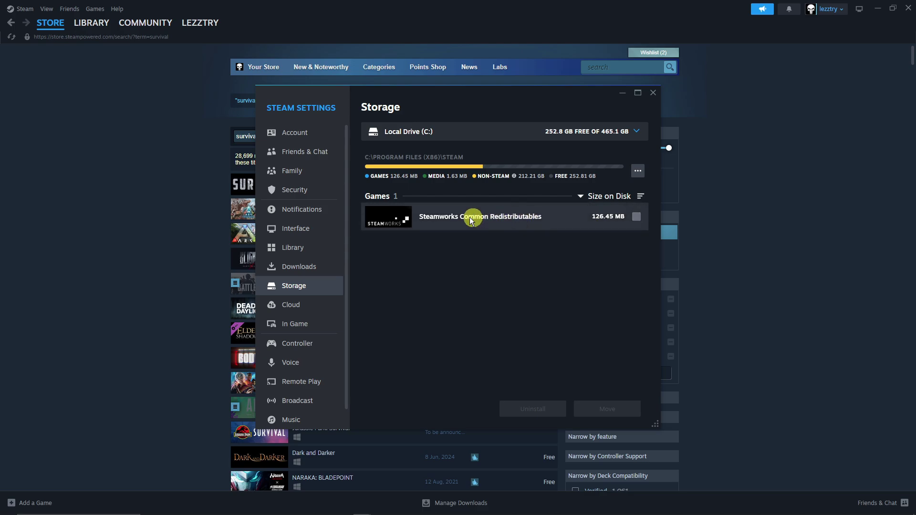
# Select Steamworks Common Redistributables in the Local Drive (C:) storage and clear the selection again
pyautogui.moveTo(401, 215)
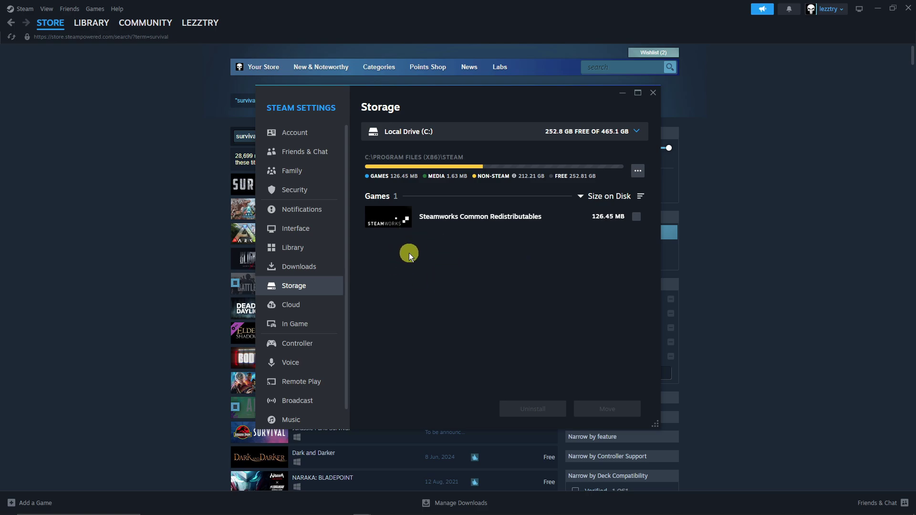
pyautogui.click(639, 218)
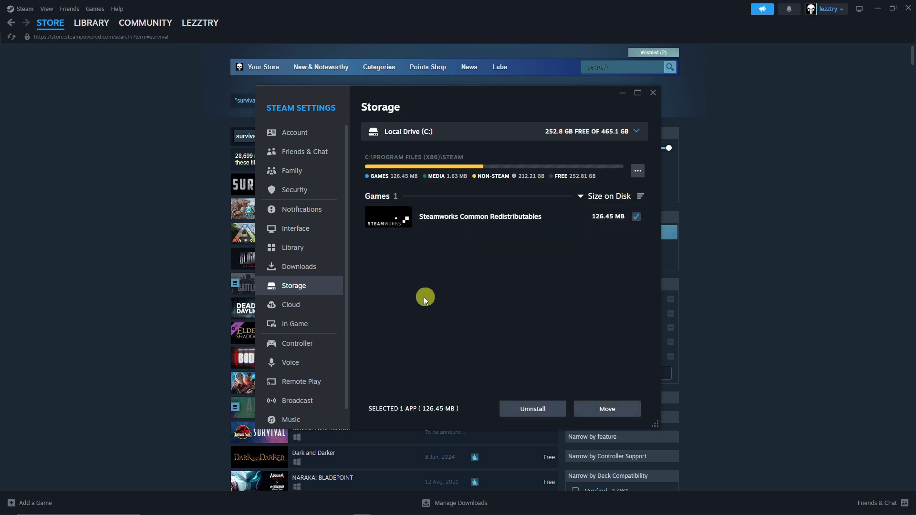
pyautogui.click(635, 219)
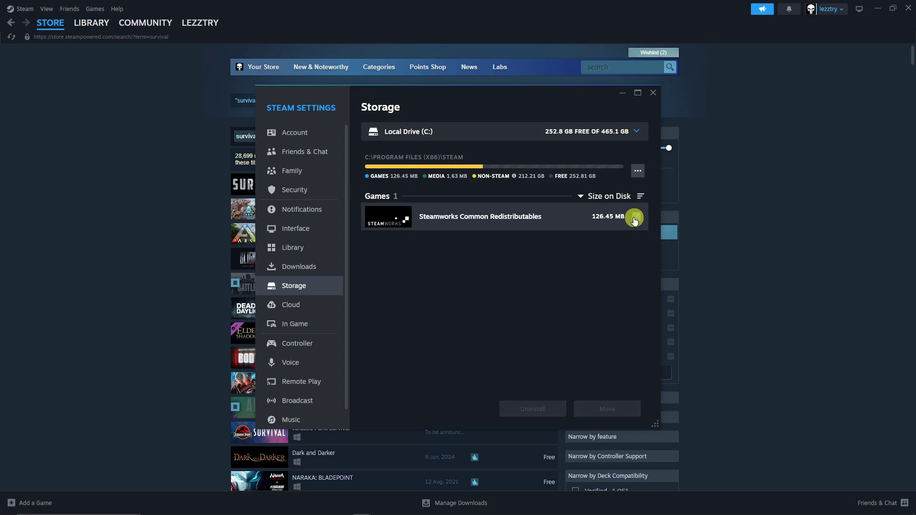
# Show the RAMSTA SSD (D:) storage, select both NBA 2K20 and Wallpaper Engine, and deselect them again
pyautogui.click(632, 139)
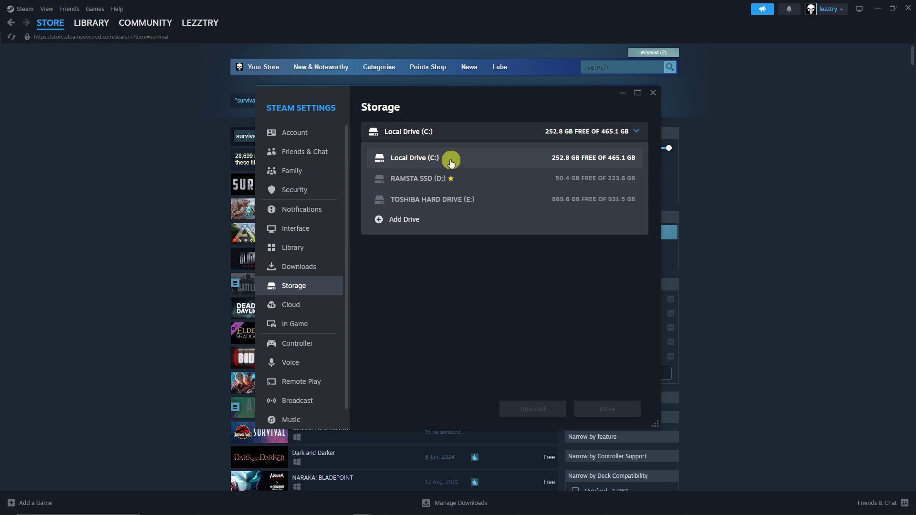
pyautogui.click(457, 178)
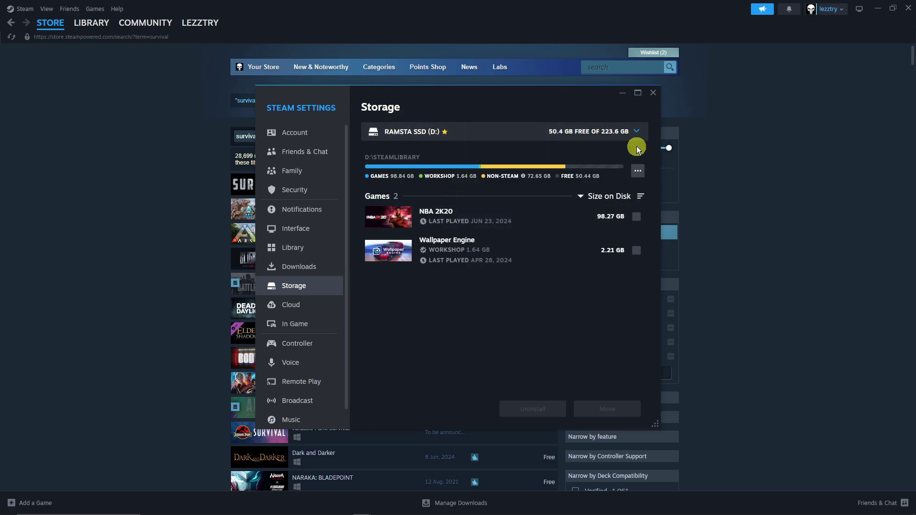
pyautogui.click(636, 217)
pyautogui.click(636, 250)
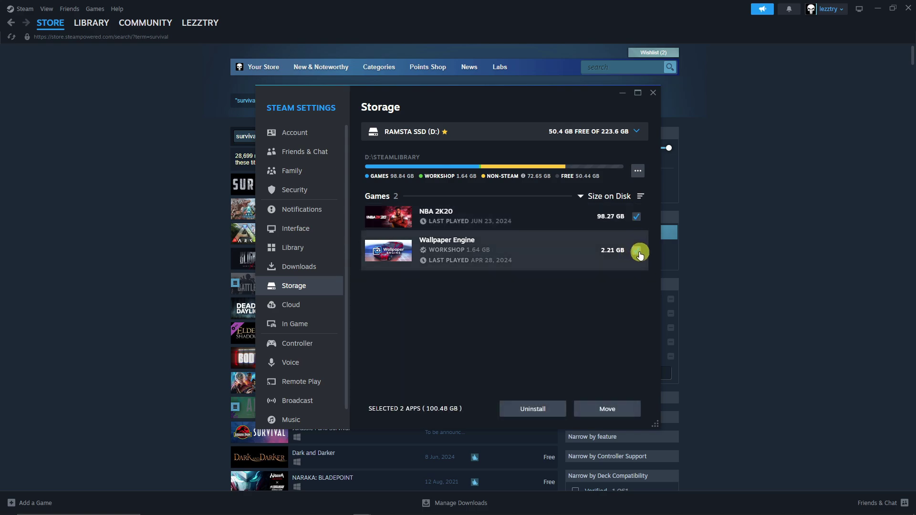
pyautogui.click(635, 251)
pyautogui.click(636, 216)
# View the storage contents of TOSHIBA HARD DRIVE (E:), Local Drive (C:) and RAMSTA SSD (D:), and close the settings
pyautogui.click(637, 132)
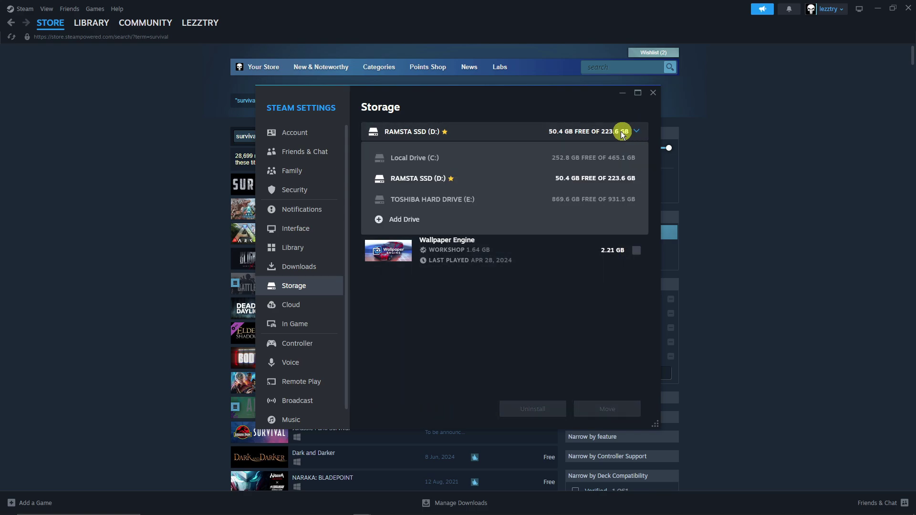
pyautogui.click(500, 200)
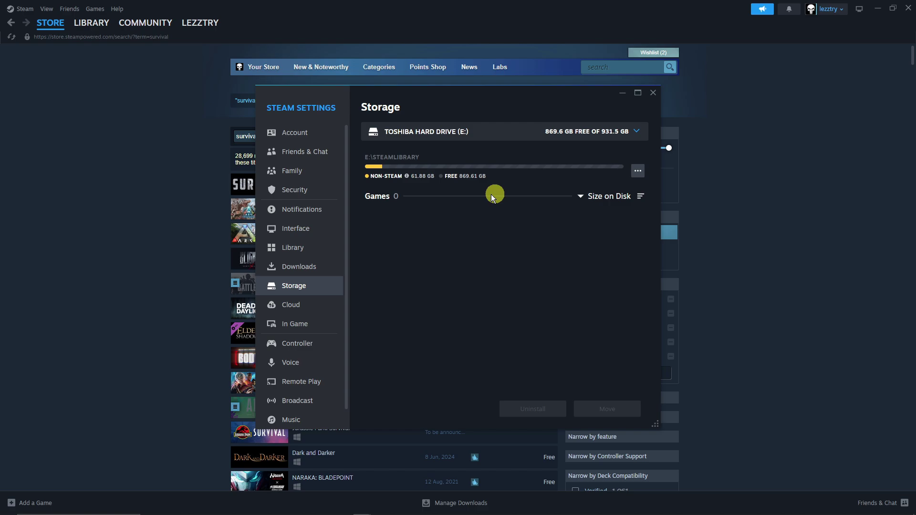
pyautogui.click(635, 133)
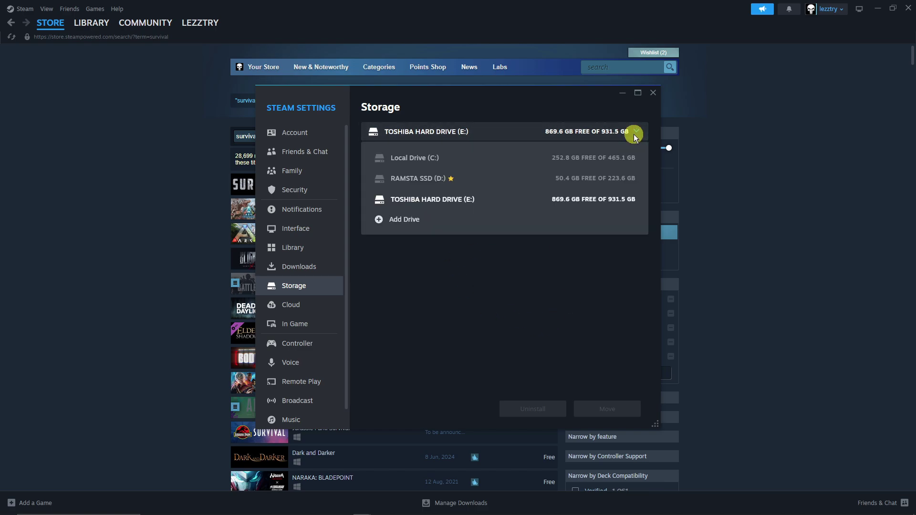
pyautogui.click(434, 159)
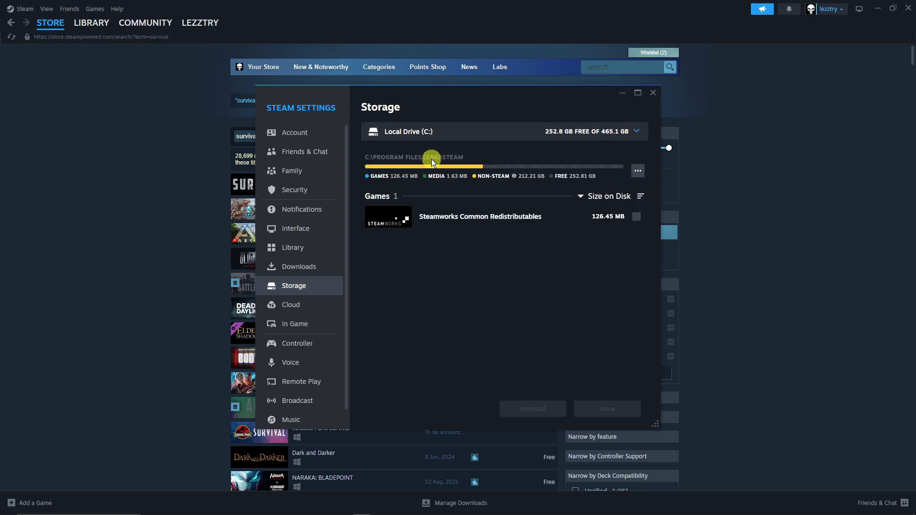
pyautogui.click(604, 132)
pyautogui.click(496, 180)
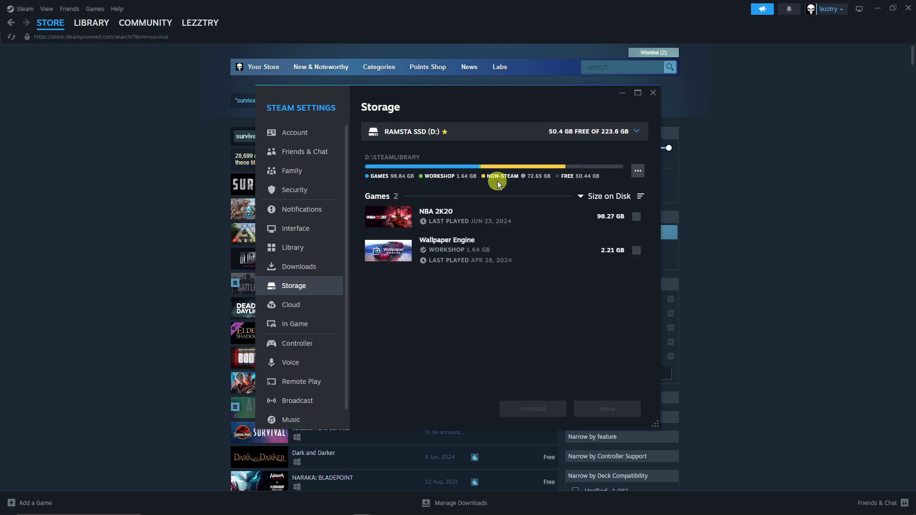
pyautogui.click(653, 93)
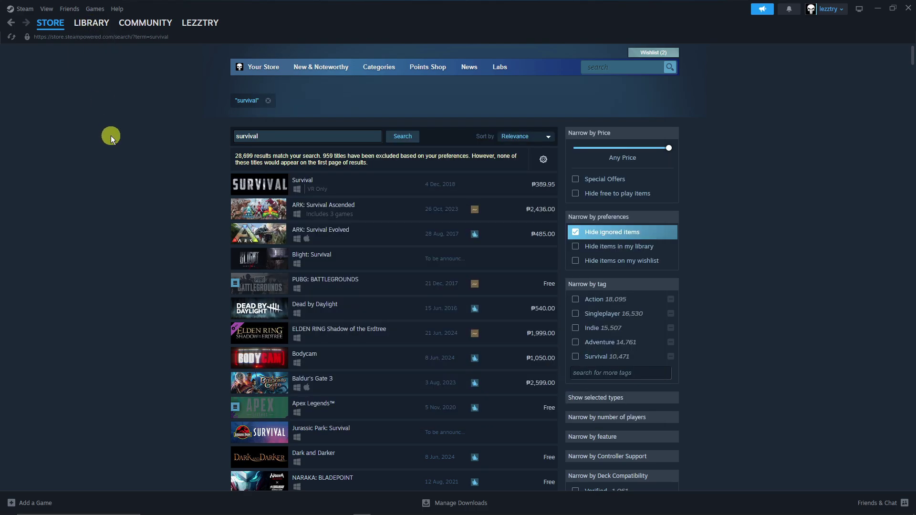
# In the library, select Among Us, Apex Legends and Batman: Arkham Knight together and view the options for the selected games
pyautogui.moveTo(103, 28)
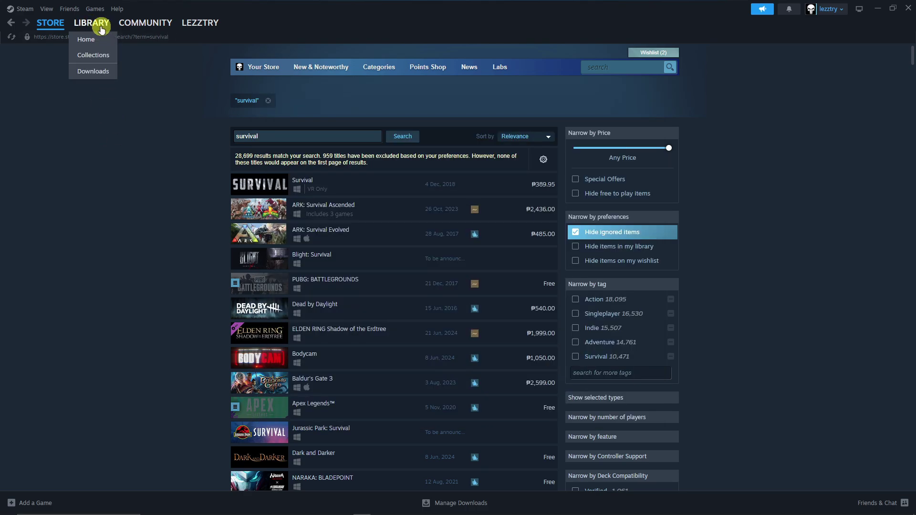
pyautogui.click(102, 28)
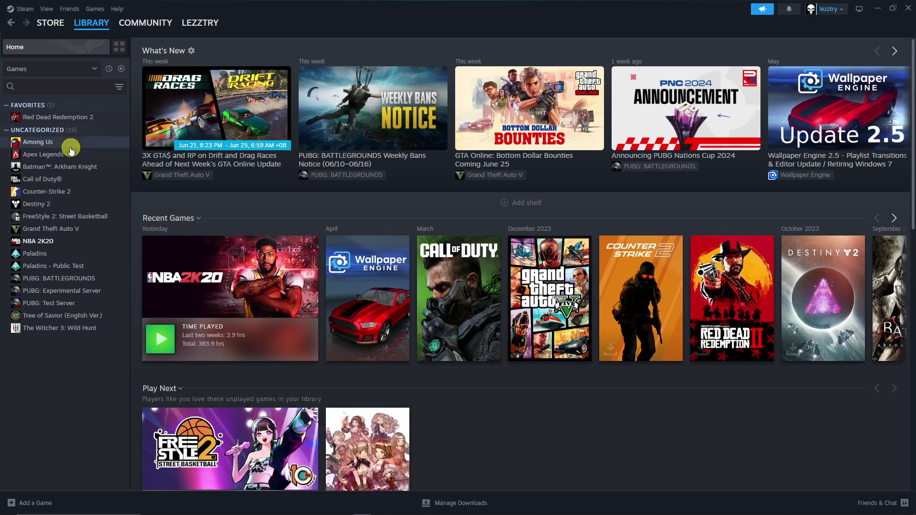
pyautogui.click(70, 143)
pyautogui.keyDown('shift'); pyautogui.click(87, 152); pyautogui.keyUp('shift')
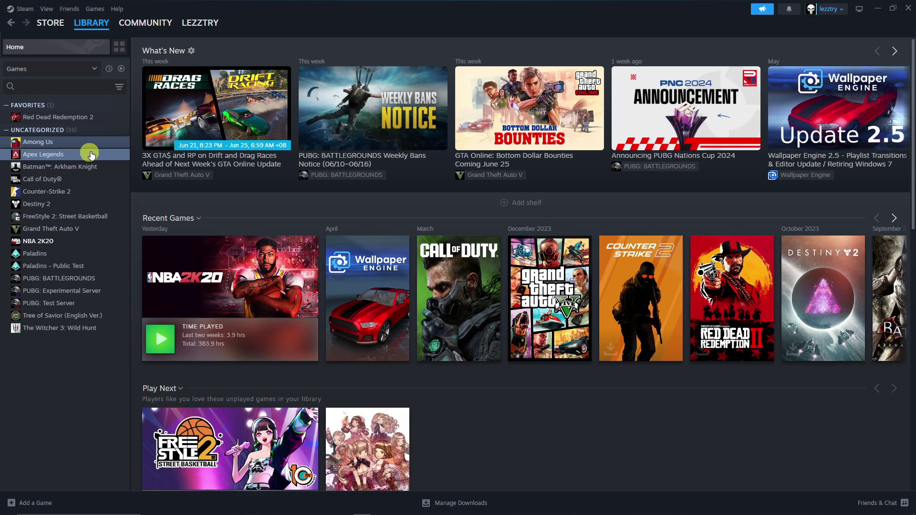
pyautogui.keyDown('shift'); pyautogui.click(90, 168); pyautogui.keyUp('shift')
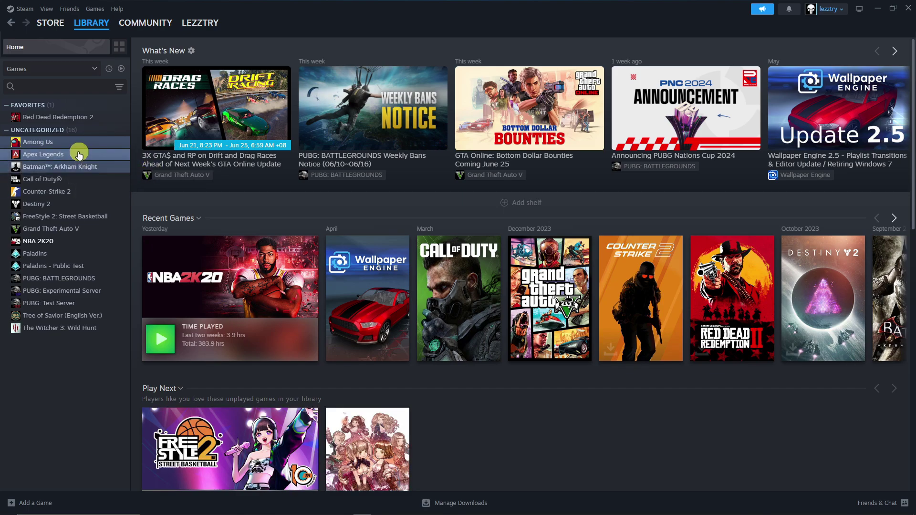
pyautogui.rightClick(80, 158)
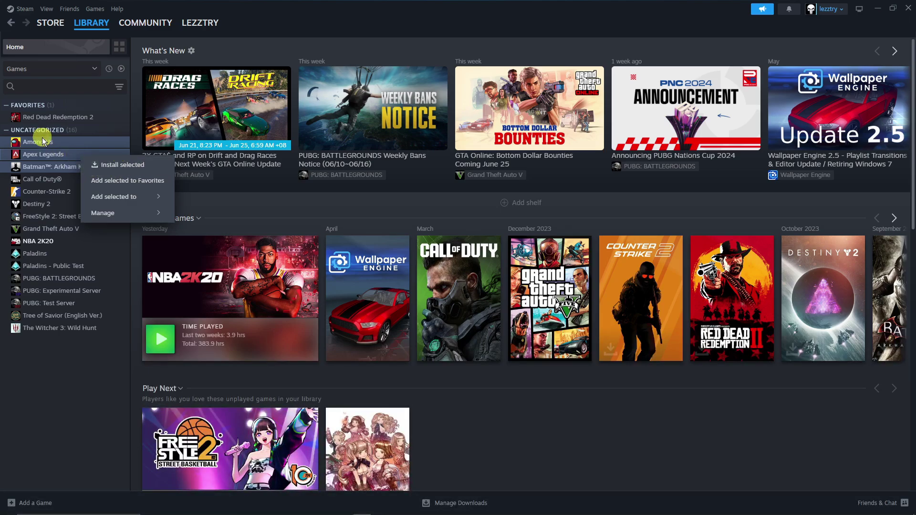
pyautogui.click(464, 425)
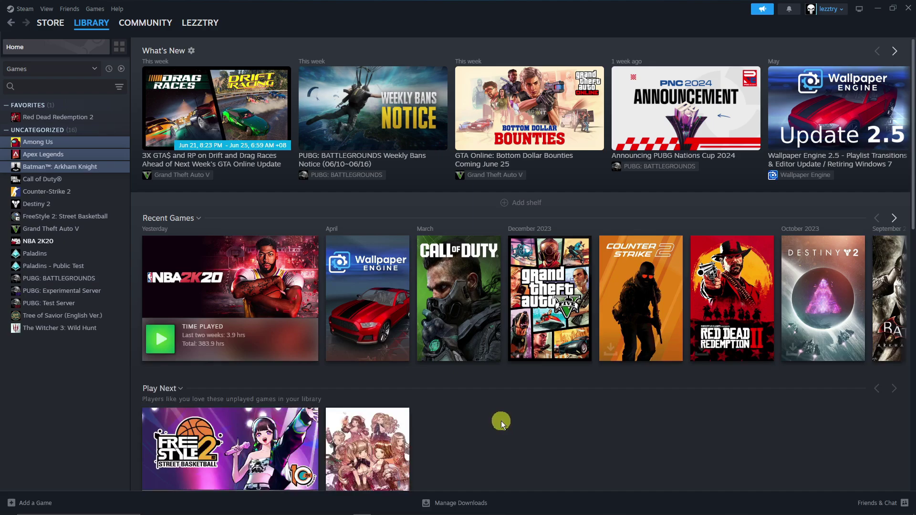
# Open the friends list and bring up the notification options for the fourth online friend
pyautogui.click(904, 506)
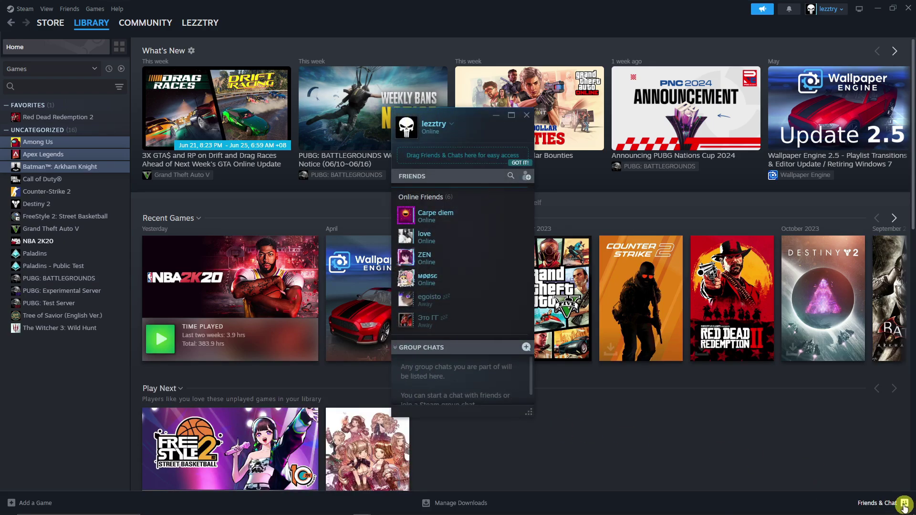
pyautogui.scroll(-1, 465, 238)
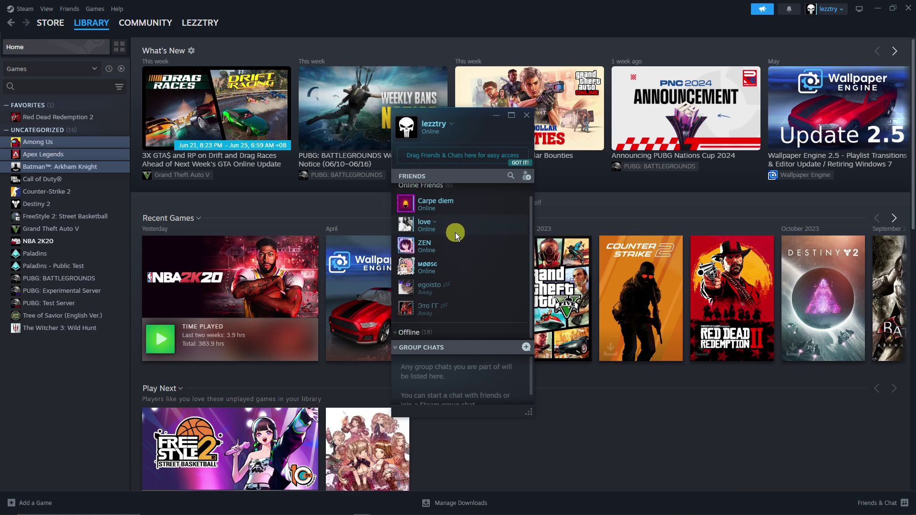
pyautogui.rightClick(442, 266)
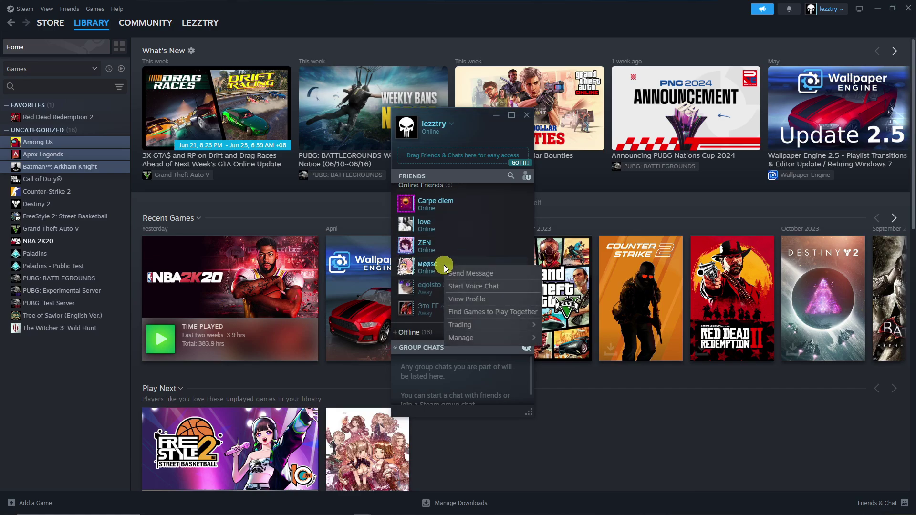
pyautogui.moveTo(484, 337)
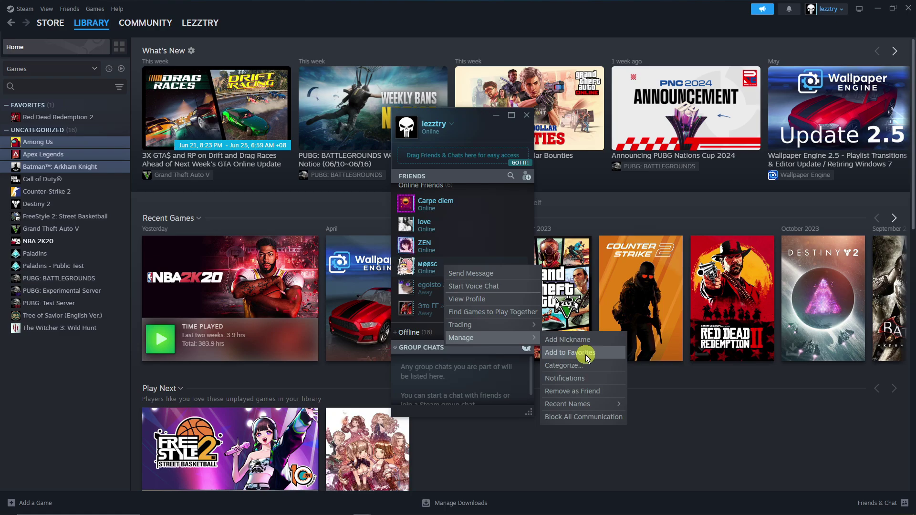
pyautogui.click(582, 377)
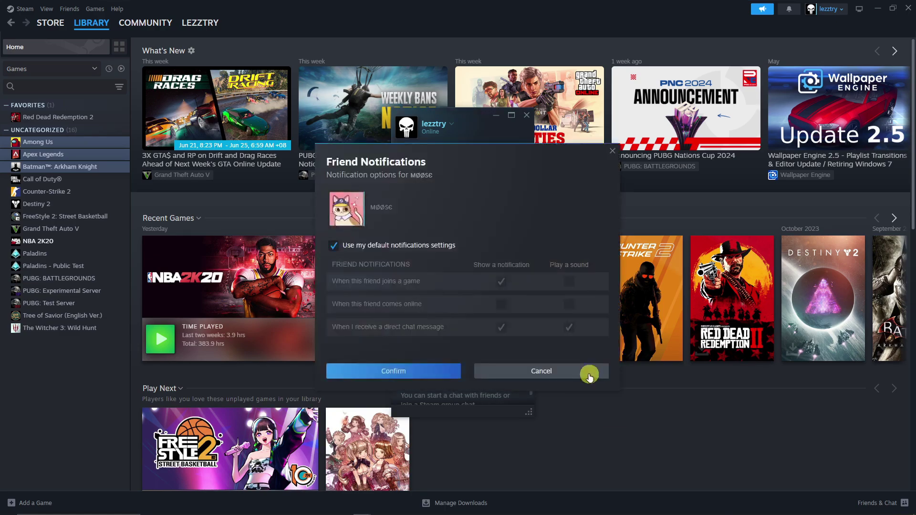
# Turn off the default notification settings for this friend, confirm the change and leave the friends list
pyautogui.click(340, 250)
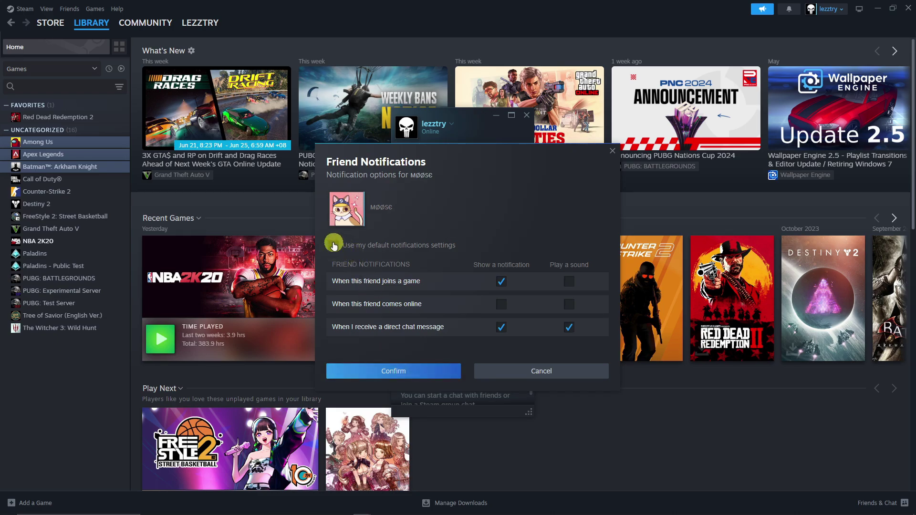
pyautogui.click(395, 371)
pyautogui.click(436, 432)
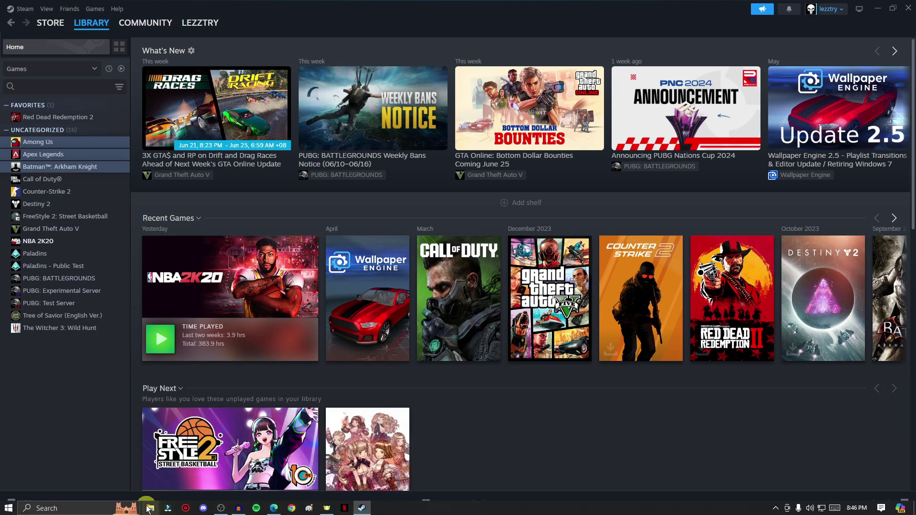
# Switch to File Explorer, open the image 2 from the Desktop folder, and close the folder window
pyautogui.press('super+e')
pyautogui.click(456, 103)
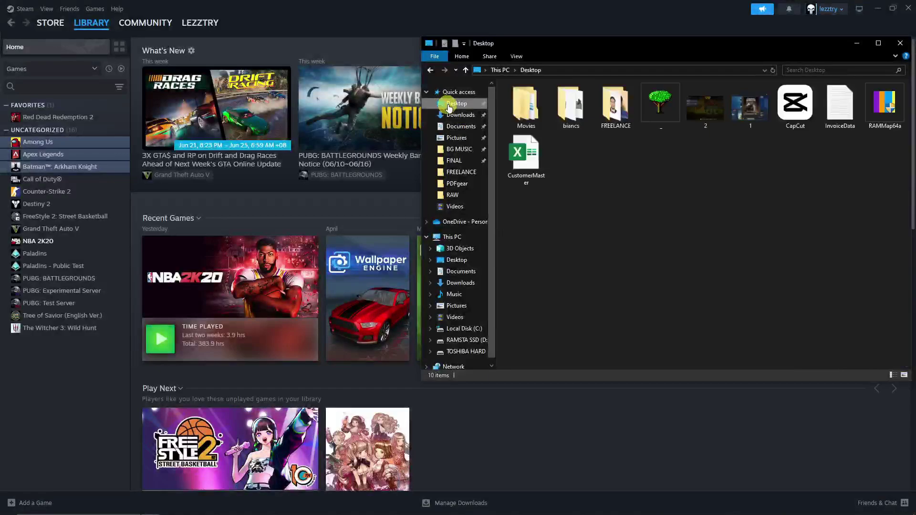
pyautogui.doubleClick(705, 107)
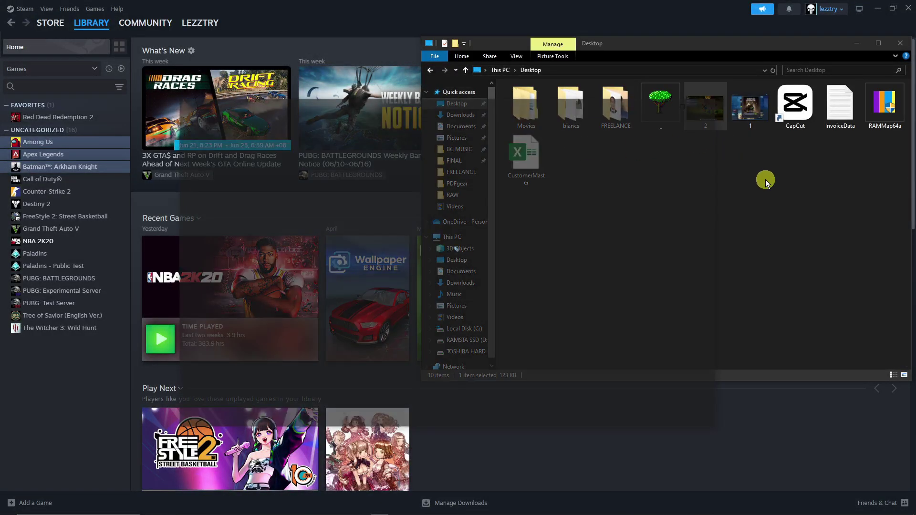
pyautogui.click(900, 44)
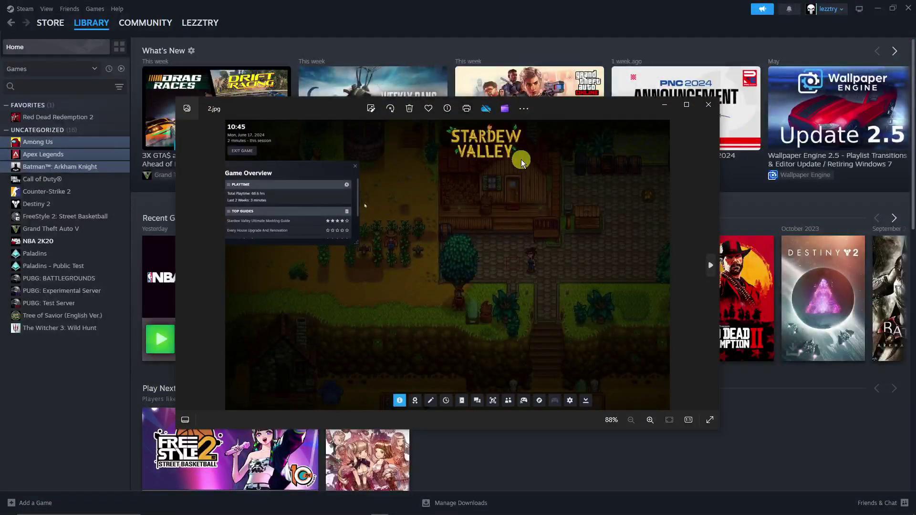
# Examine the game overview panel and the overlay's icon bar in the Stardew Valley screenshot, and close the image
pyautogui.scroll(5, 504, 243)
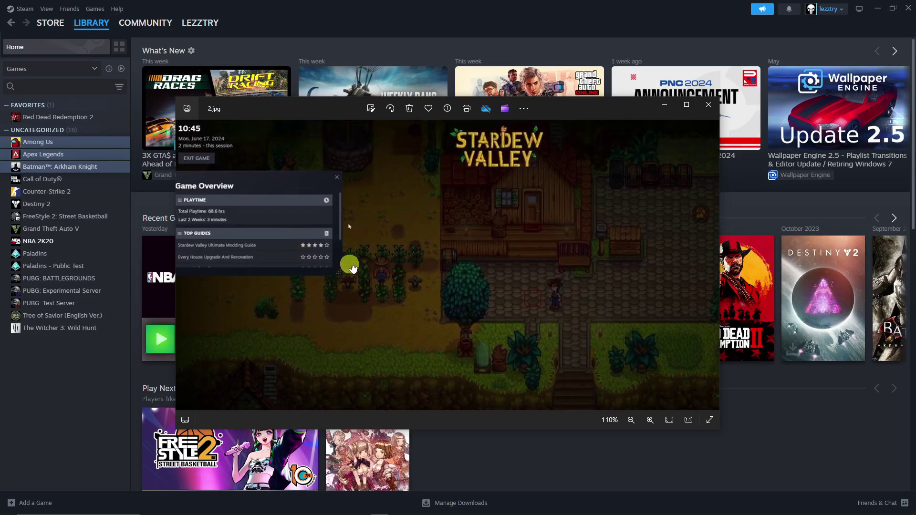
pyautogui.moveTo(248, 212); pyautogui.dragTo(399, 282)
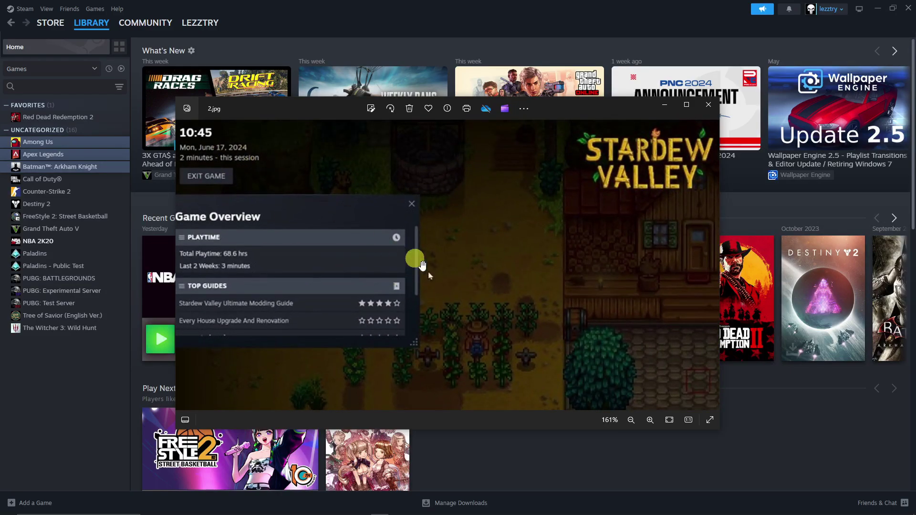
pyautogui.moveTo(531, 384); pyautogui.dragTo(419, 281)
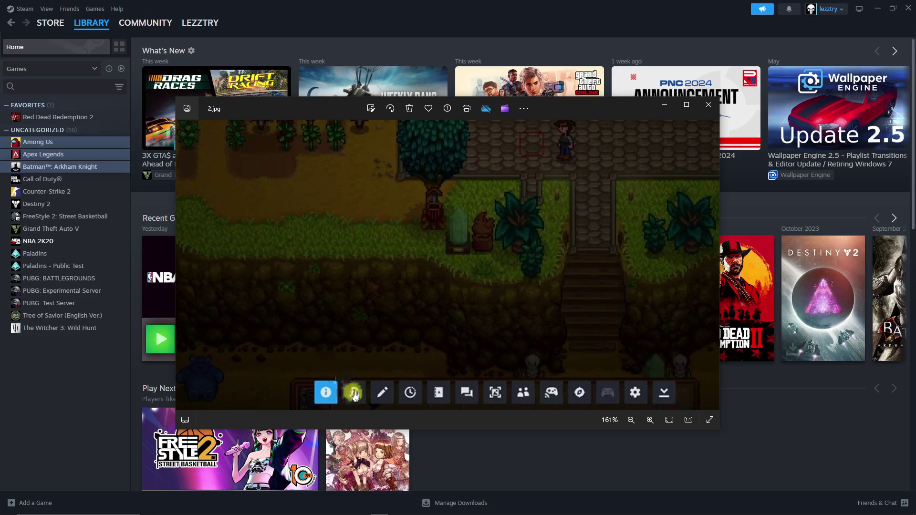
pyautogui.moveTo(266, 185)
pyautogui.mouseDown()
pyautogui.moveTo(364, 194)
pyautogui.moveTo(262, 195)
pyautogui.mouseUp()
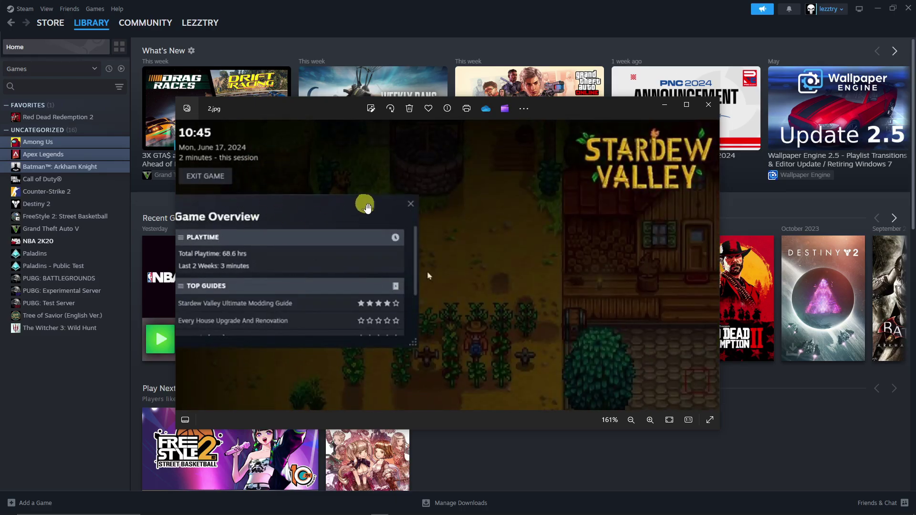
pyautogui.scroll(-5, 474, 253)
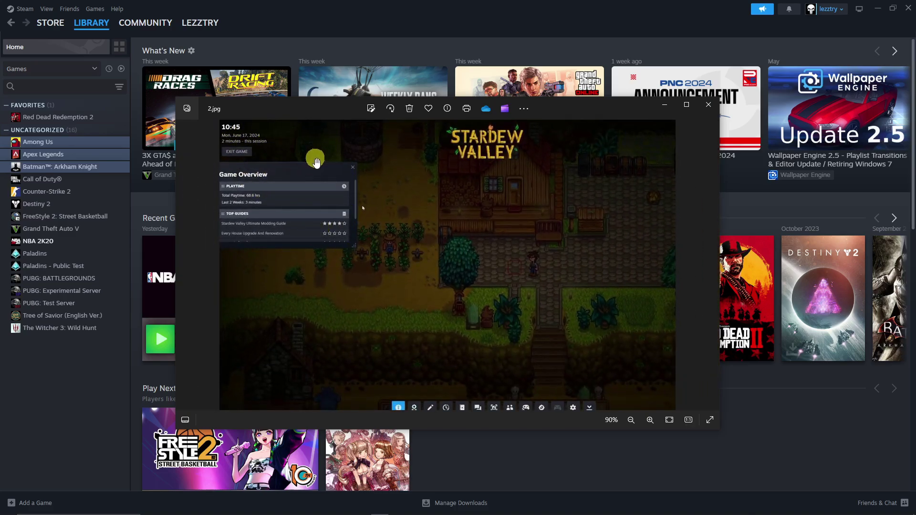
pyautogui.click(708, 104)
pyautogui.scroll(-2, 520, 388)
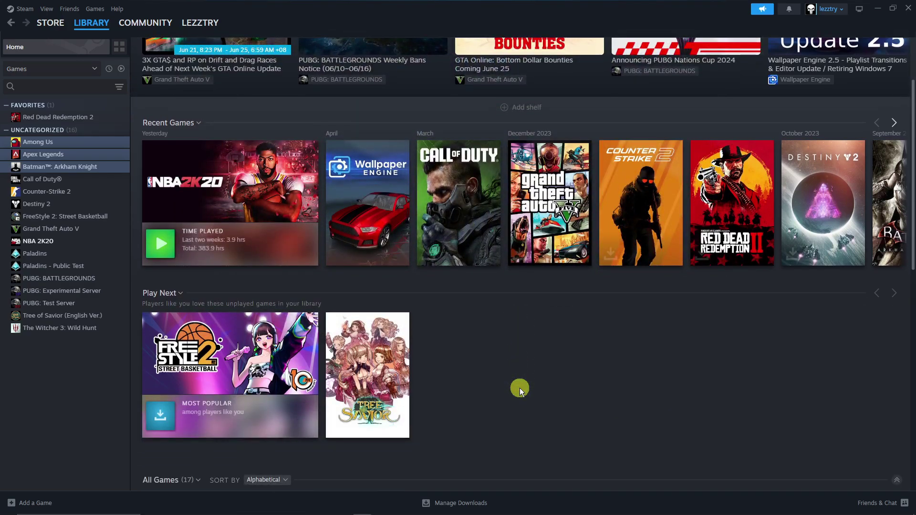
pyautogui.scroll(-3, 519, 388)
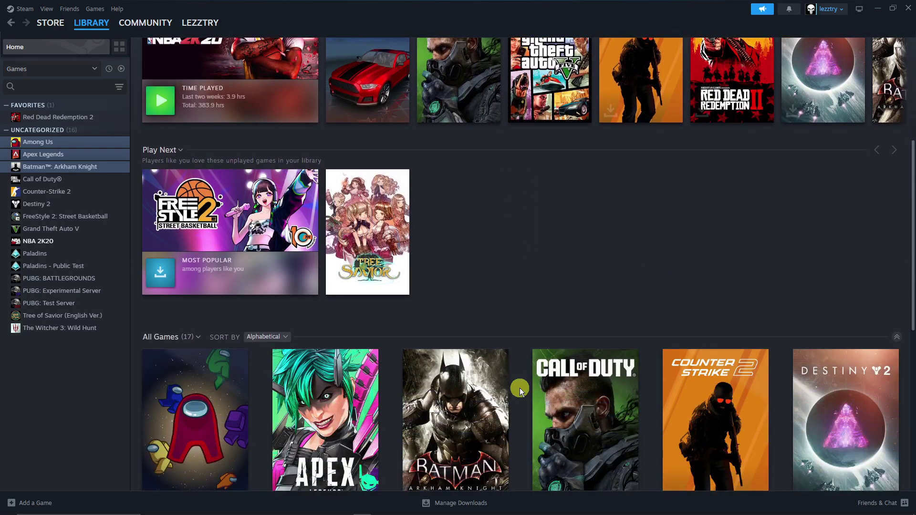
pyautogui.scroll(-4, 519, 387)
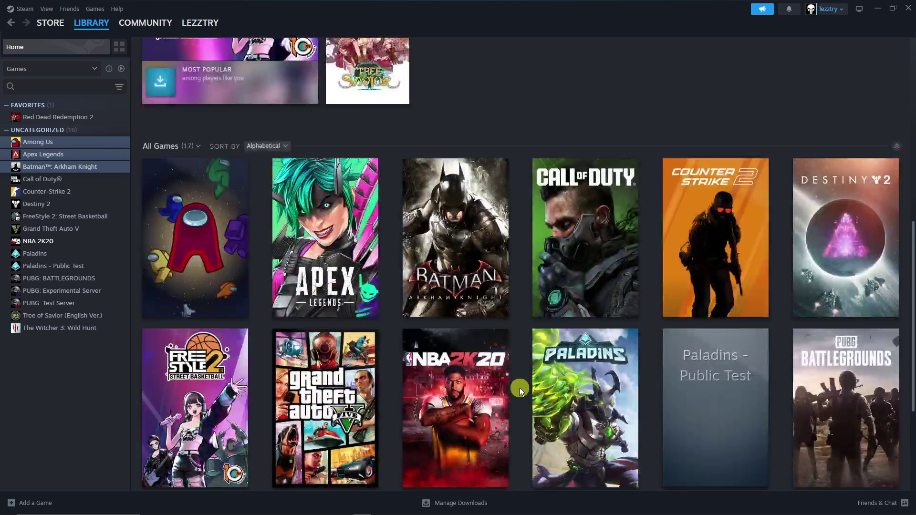
pyautogui.scroll(6, 520, 388)
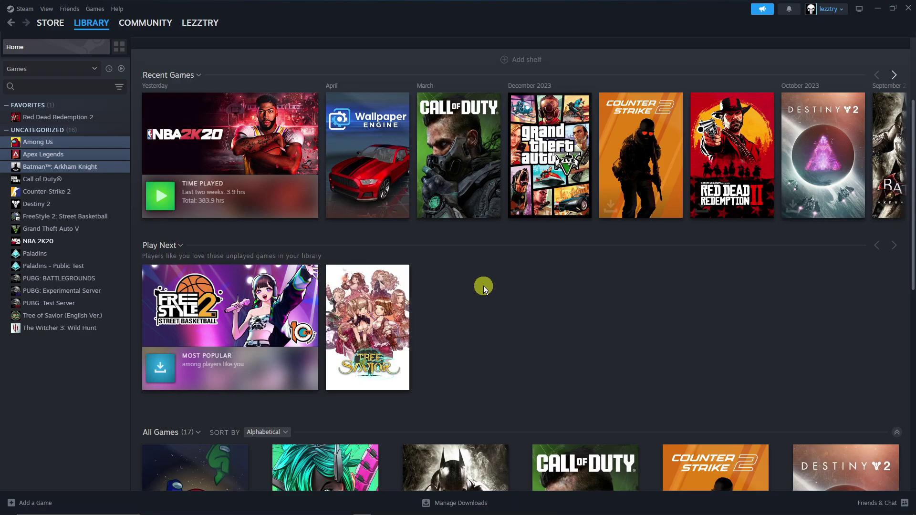
pyautogui.rightClick(30, 30)
pyautogui.click(415, 244)
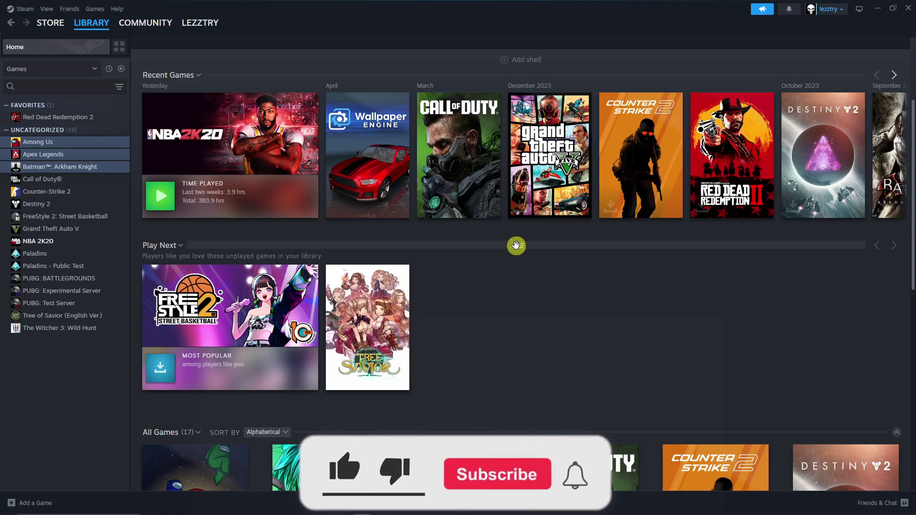
pyautogui.scroll(-8, 539, 356)
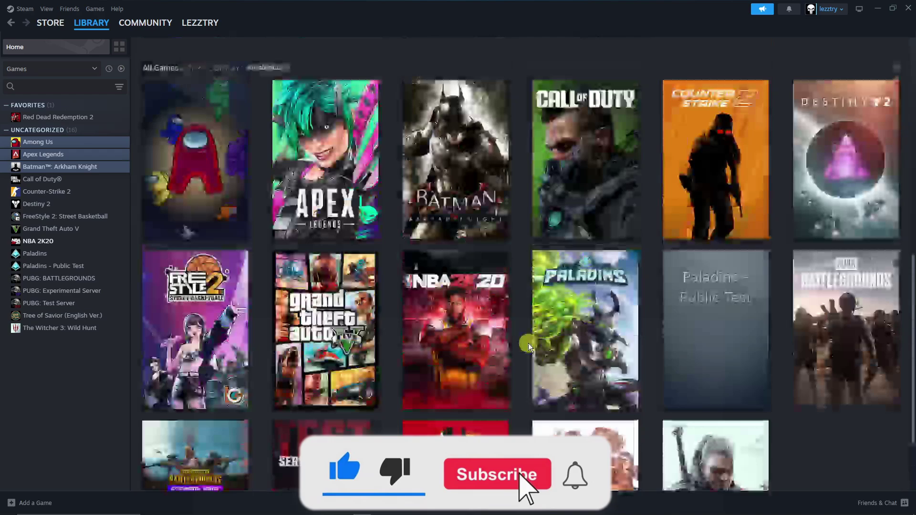
pyautogui.scroll(10, 528, 342)
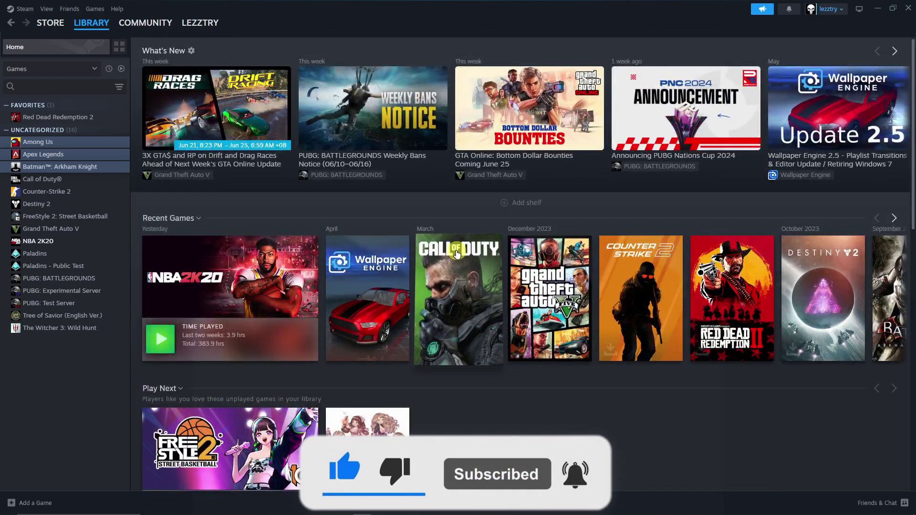